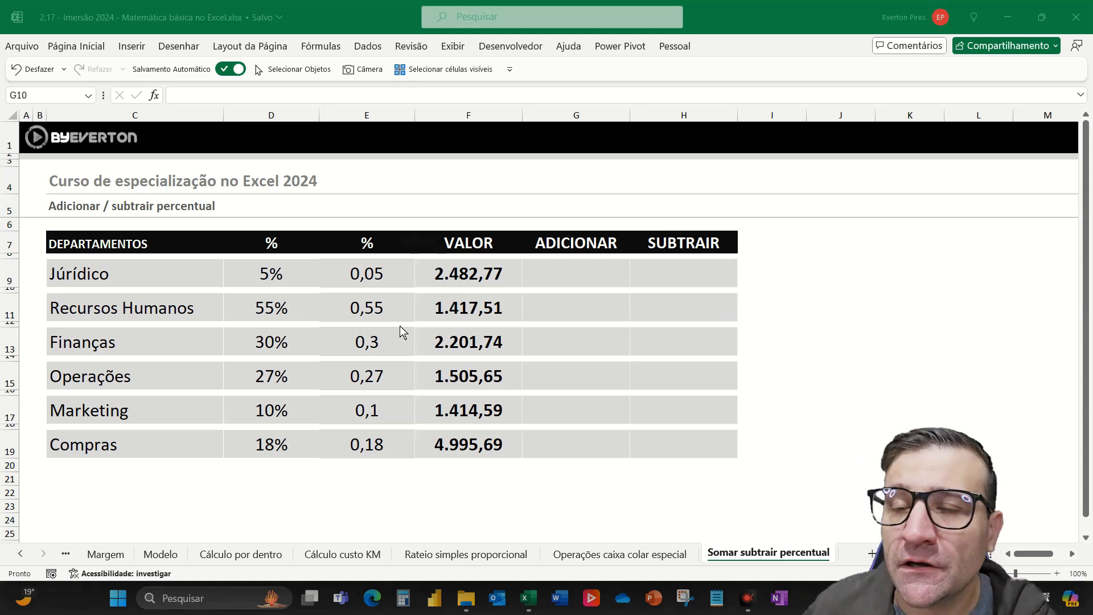
mouse_move(402, 239)
mouse_down()
mouse_move(442, 329)
mouse_move(538, 480)
mouse_up()
drag(517, 210, 627, 271)
mouse_move(635, 196)
mouse_down()
mouse_move(664, 251)
mouse_move(739, 274)
mouse_up()
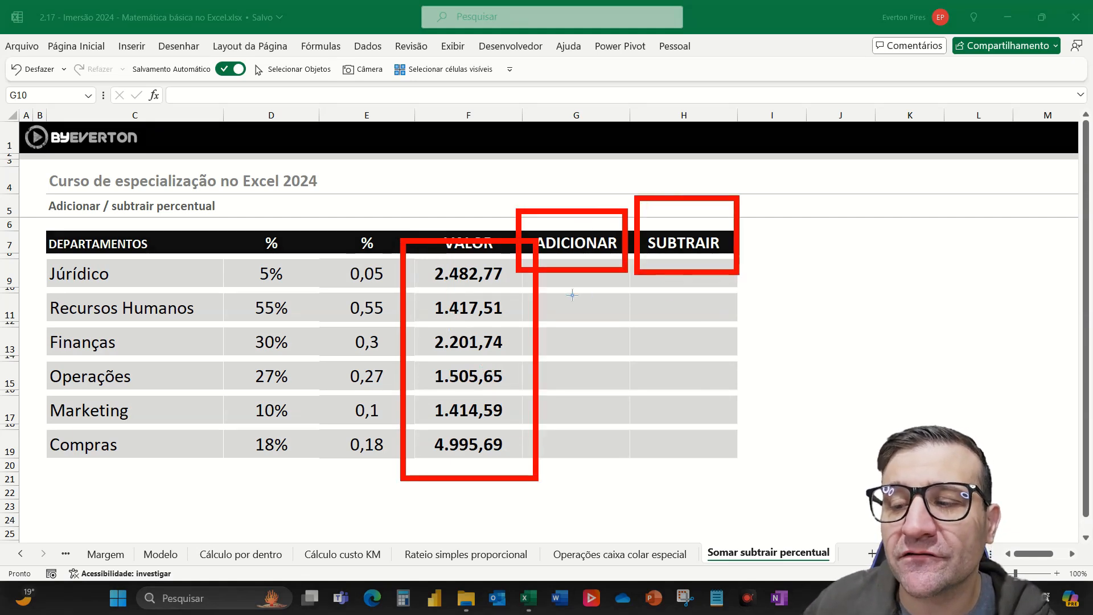
mouse_move(536, 271)
mouse_down()
mouse_move(750, 485)
mouse_move(765, 487)
mouse_up()
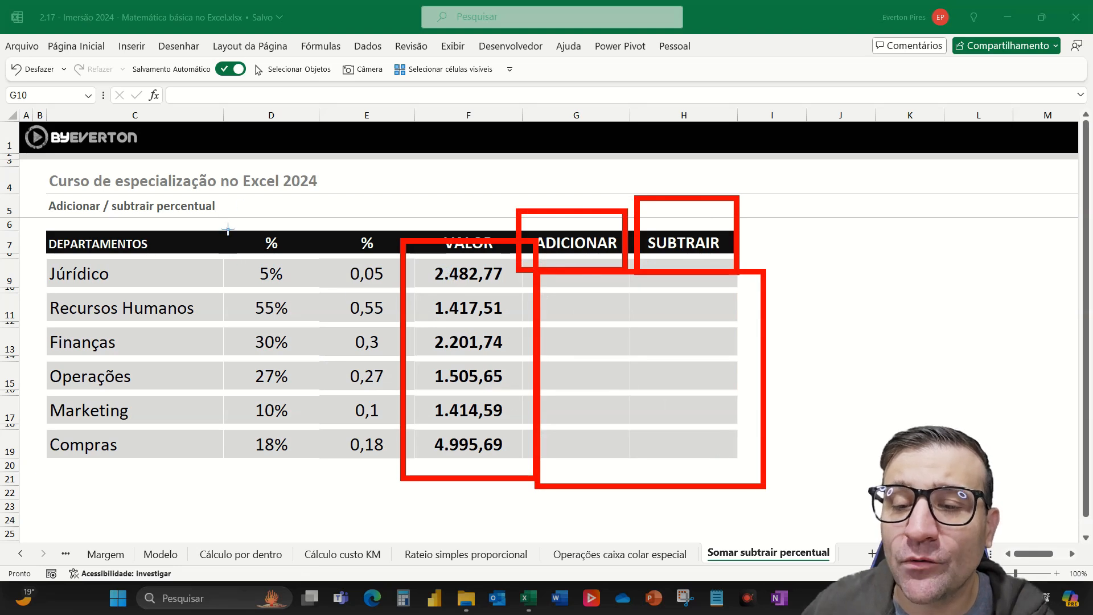
drag(227, 230, 310, 471)
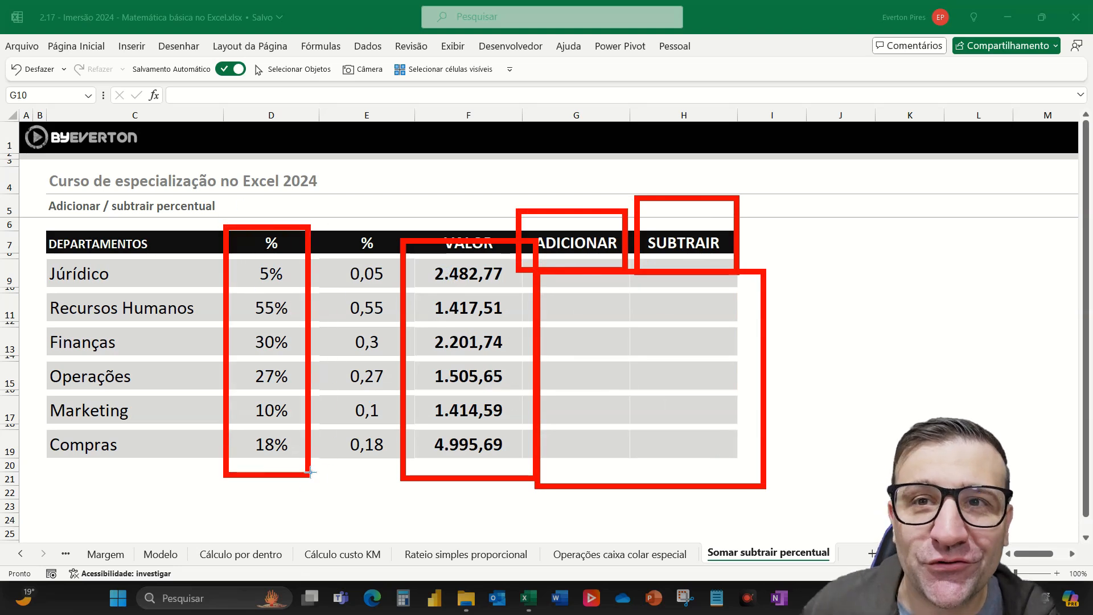
mouse_move(300, 209)
mouse_down()
mouse_move(321, 314)
mouse_move(402, 504)
mouse_move(391, 492)
mouse_up()
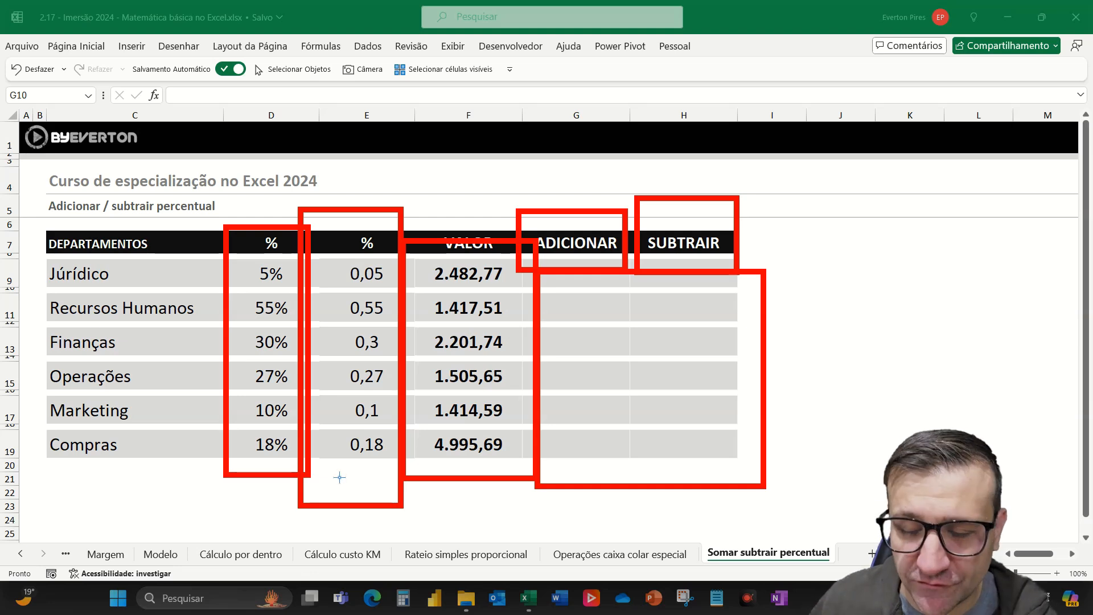
key(e)
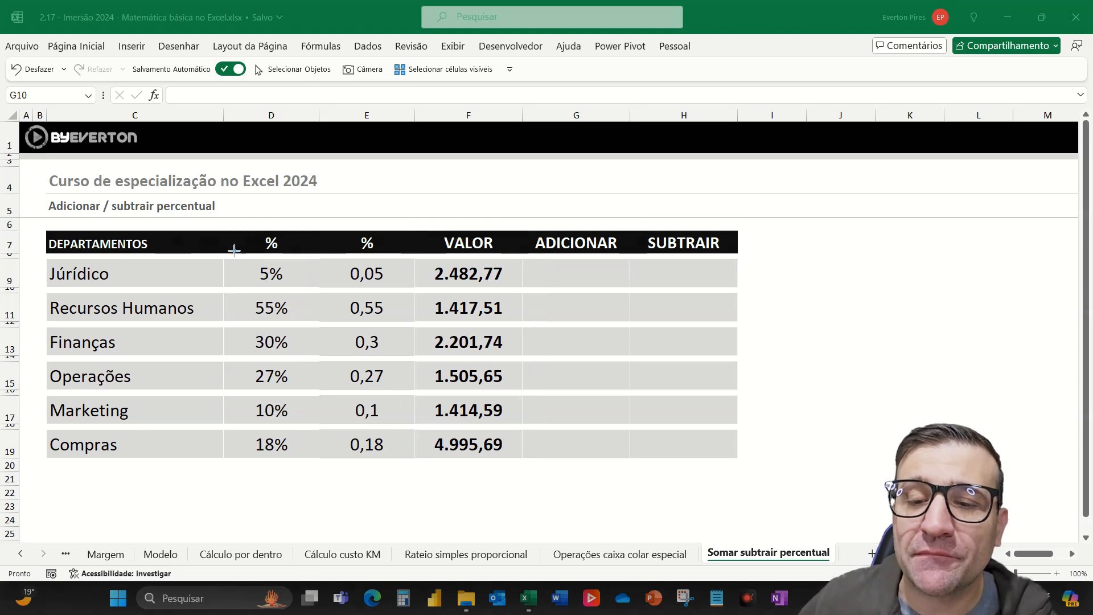
drag(218, 243, 320, 477)
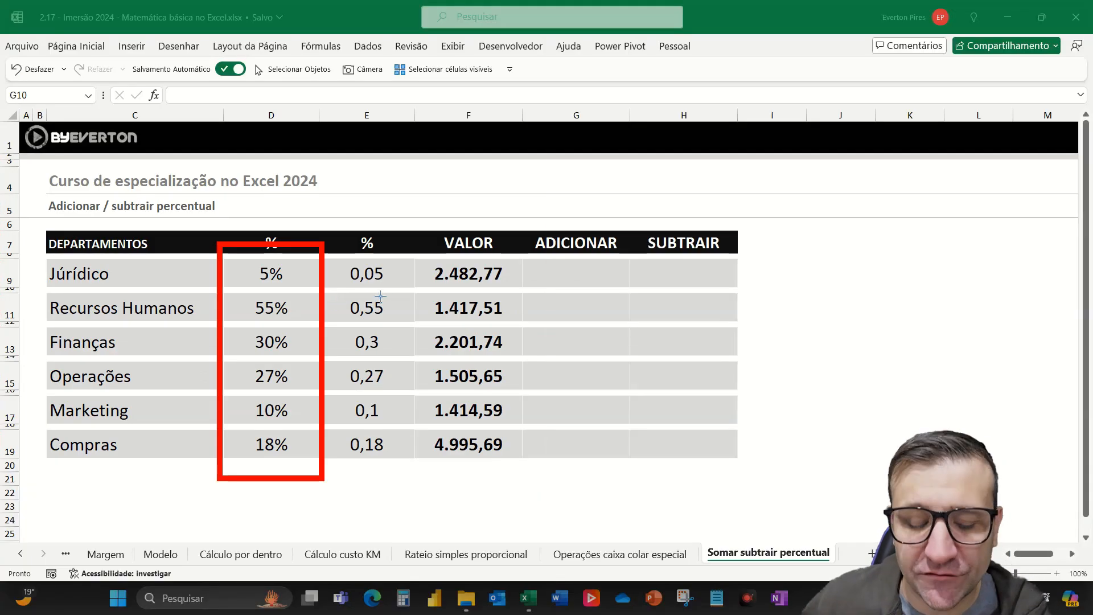
- Enter the formula =F9+D9 in cell G9, the ADICIONAR cell of the Júrídico row
click(563, 269)
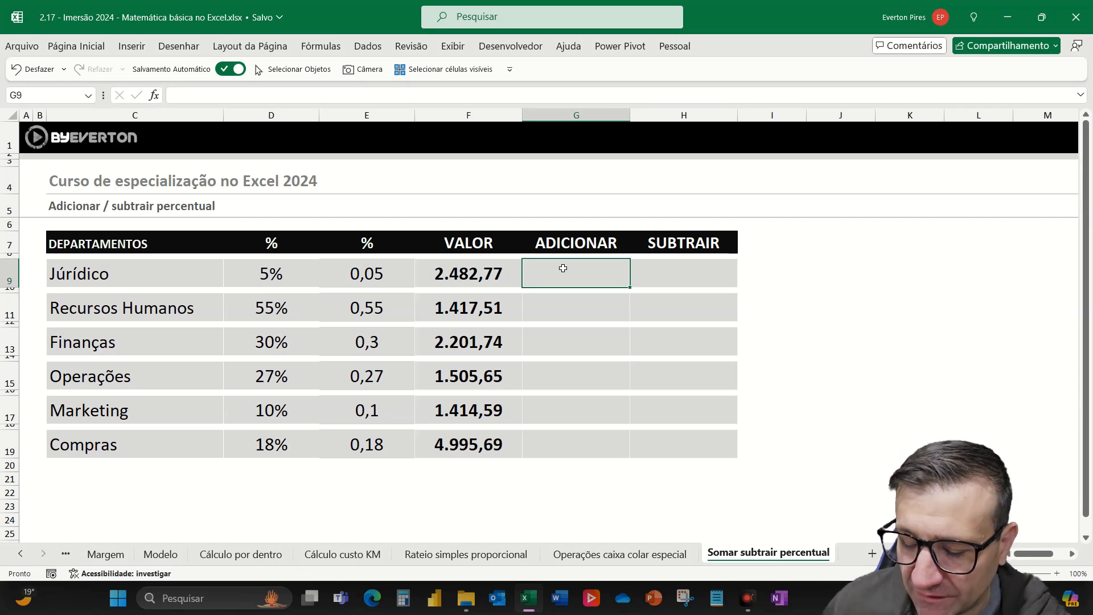
text(=)
key(Left)
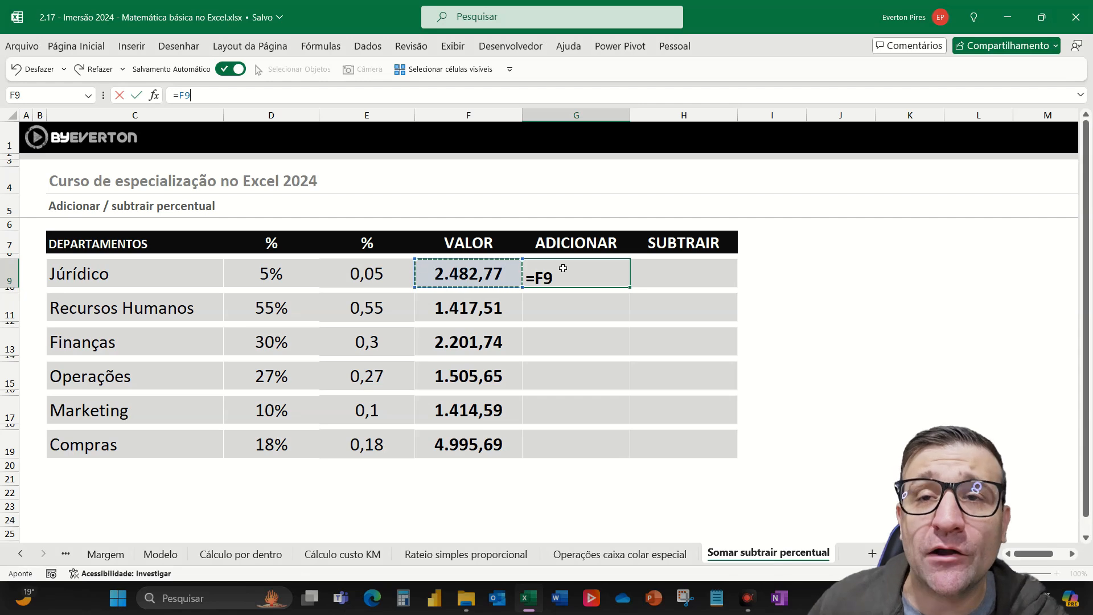
text(+)
key(Left)
key(Left)
key(Left)
key(Left)
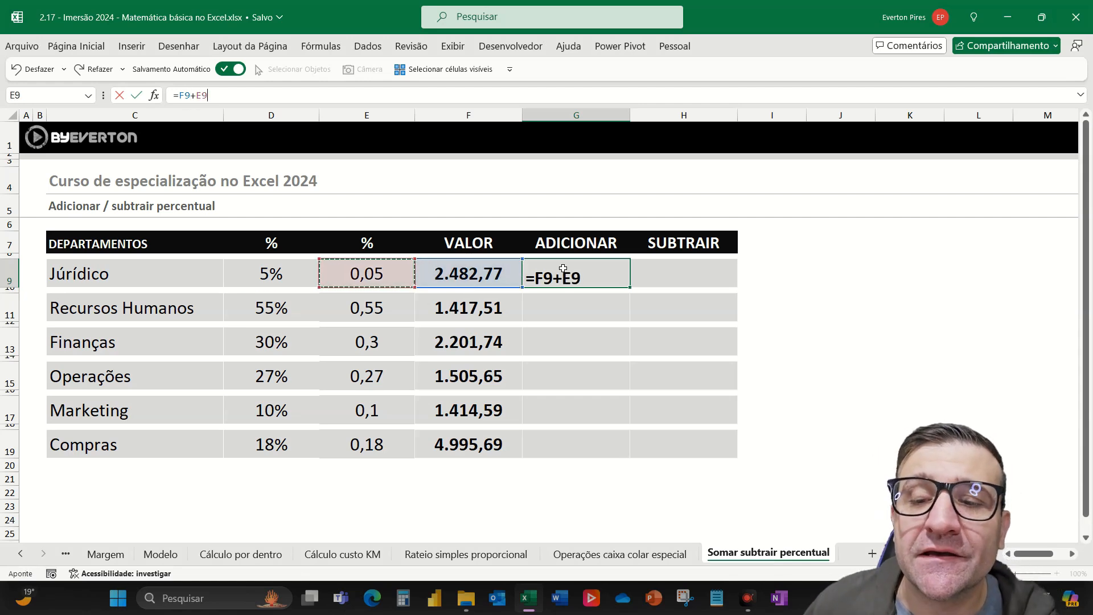
key(Right)
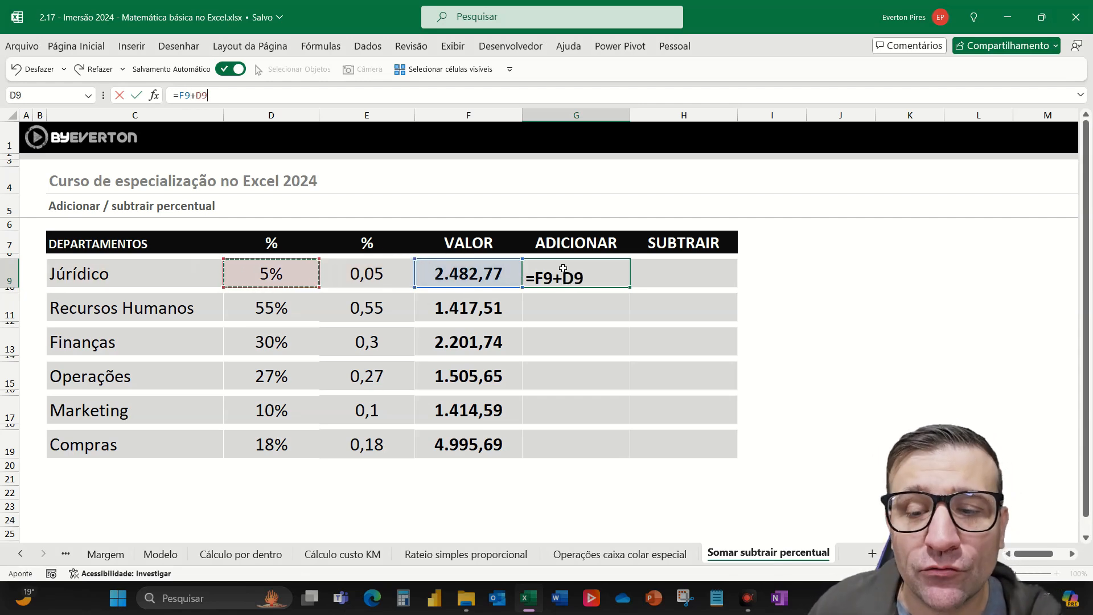
key(Return)
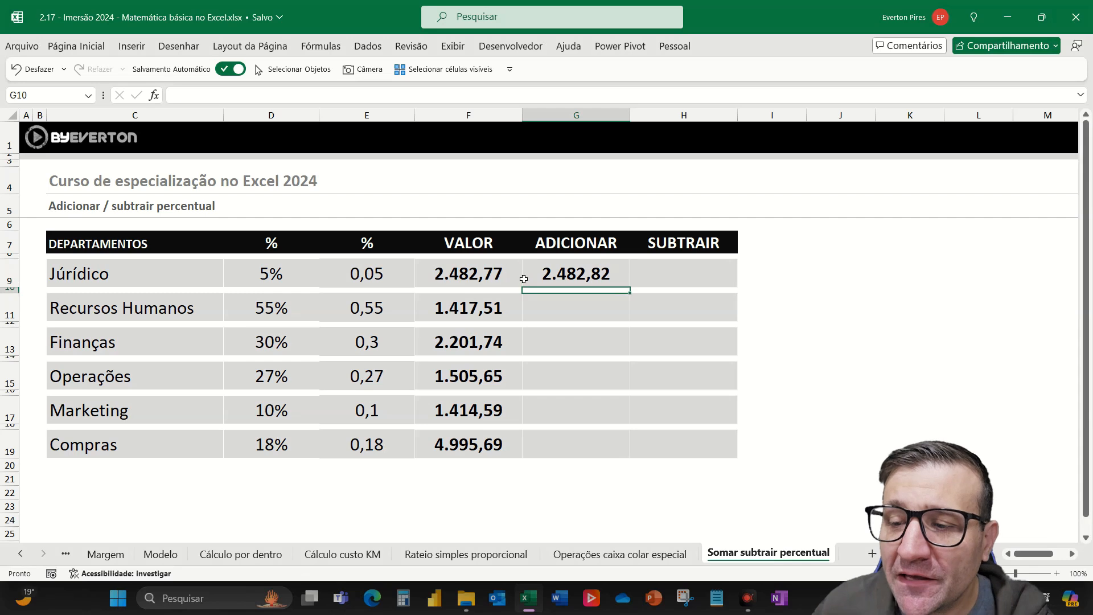
- Copy the G9 formula into the ADICIONAR cells of the other departments: G11, G13, G15, G17 and G19
click(524, 279)
key(ctrl+c)
click(548, 314)
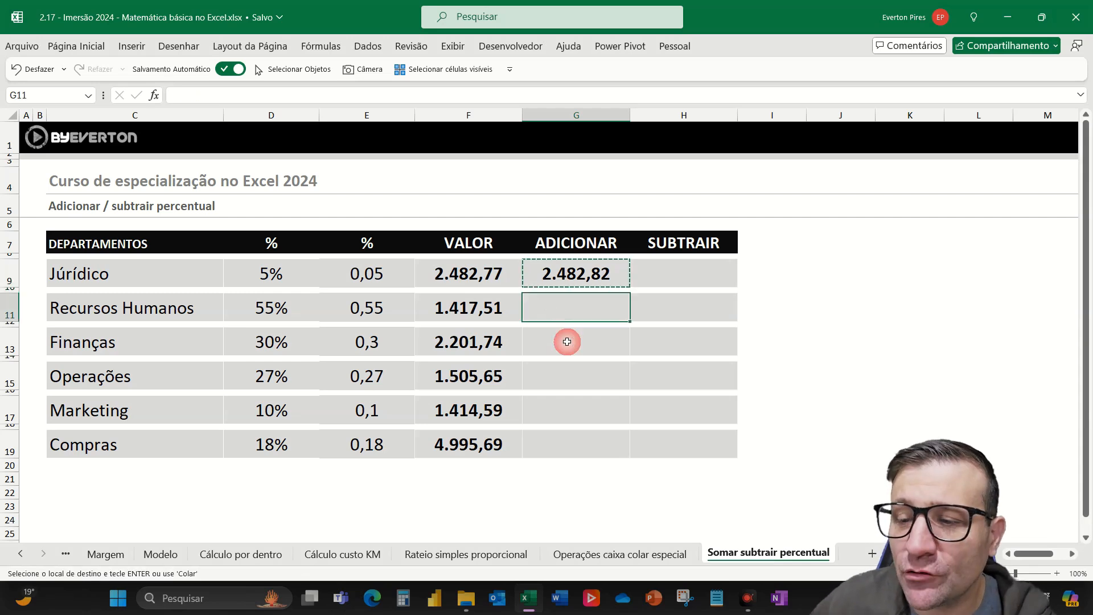
ctrl+click(566, 342)
ctrl+click(566, 373)
ctrl+click(567, 405)
ctrl+click(569, 442)
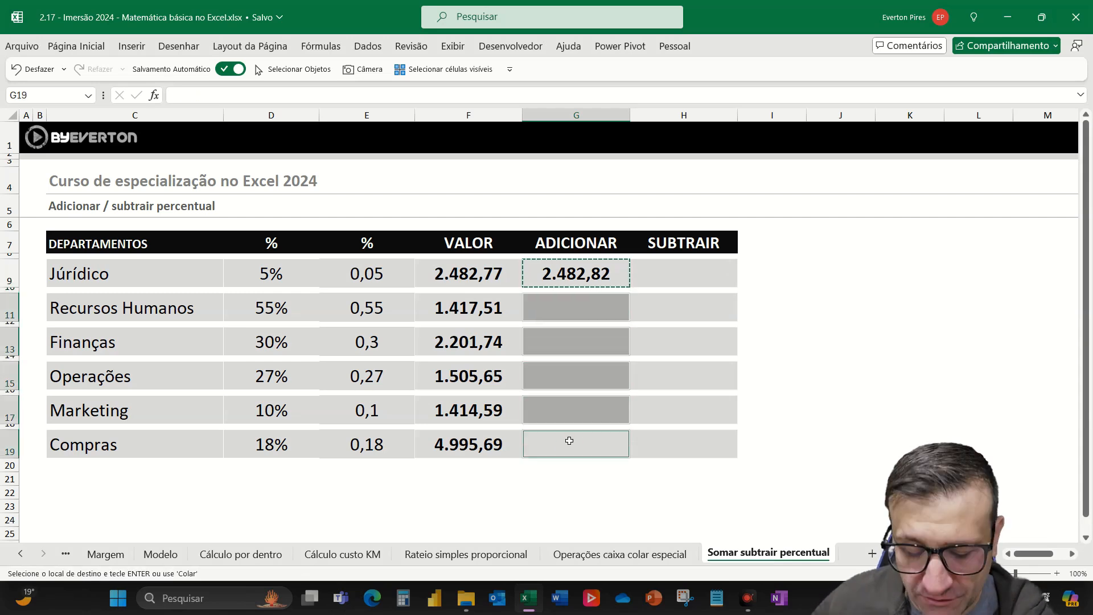
key(Return)
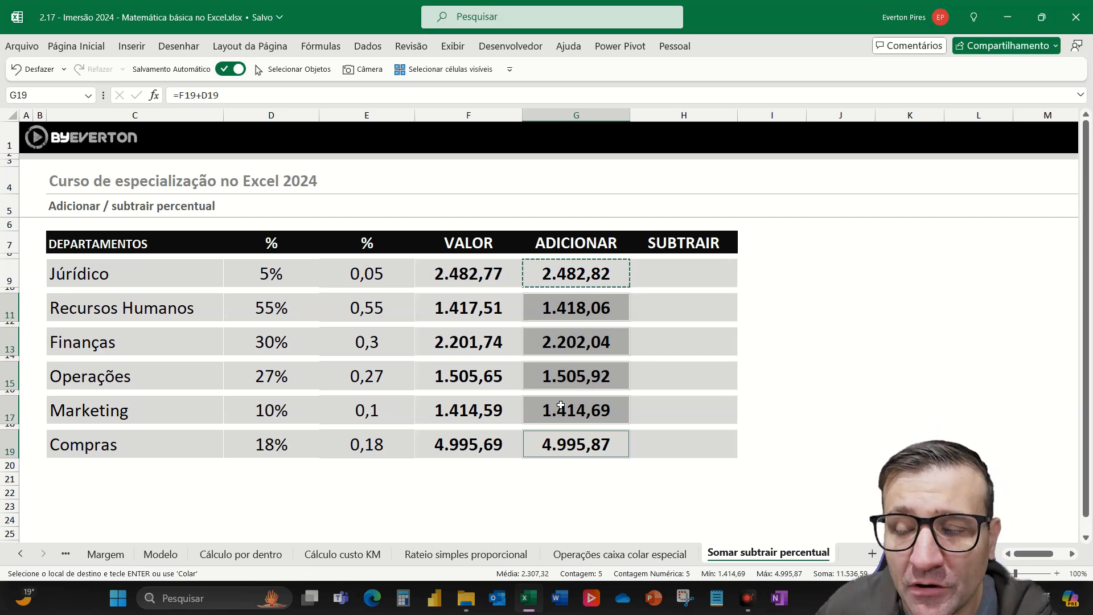
- Clear all the formulas from the ADICIONAR column, including cell G9
key(Delete)
click(564, 274)
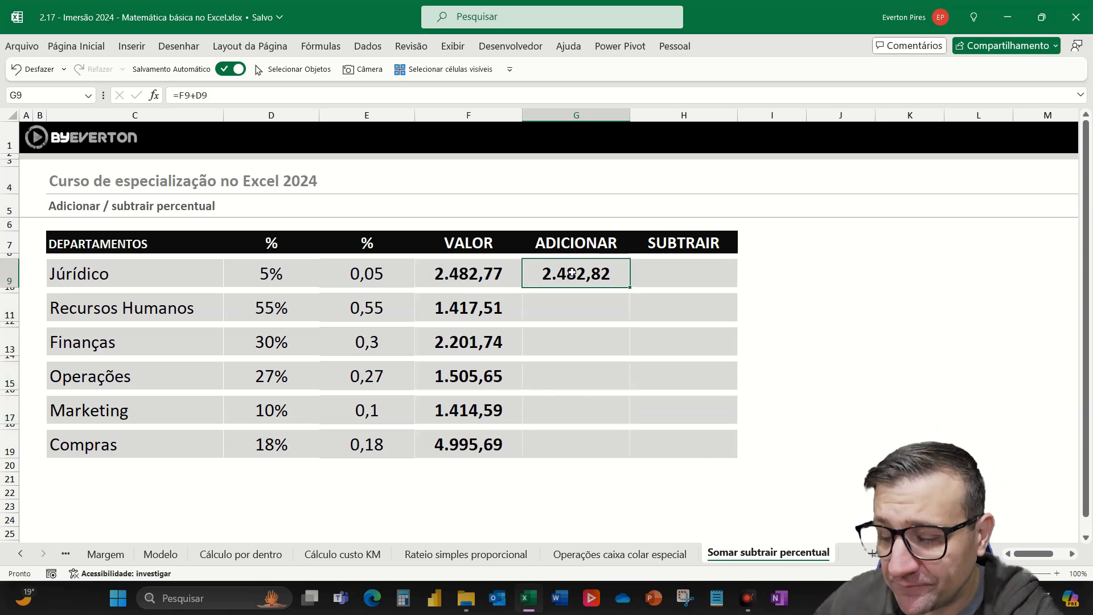
key(Delete)
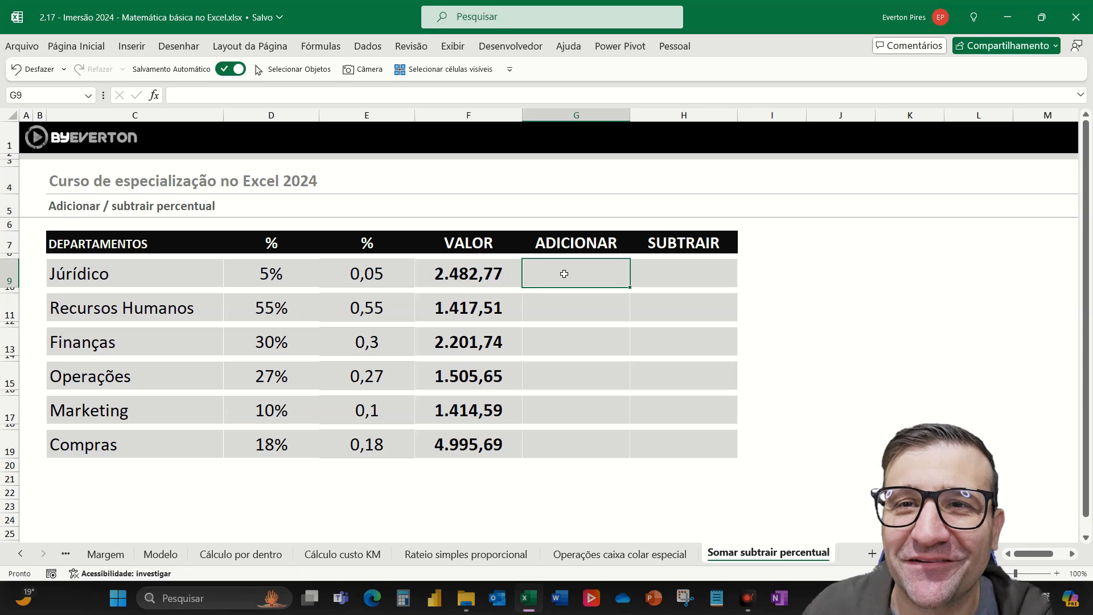
- Enter the formula =F9+(F9*D9) in cell G9 to add the percentage to the Júrídico value
text(=)
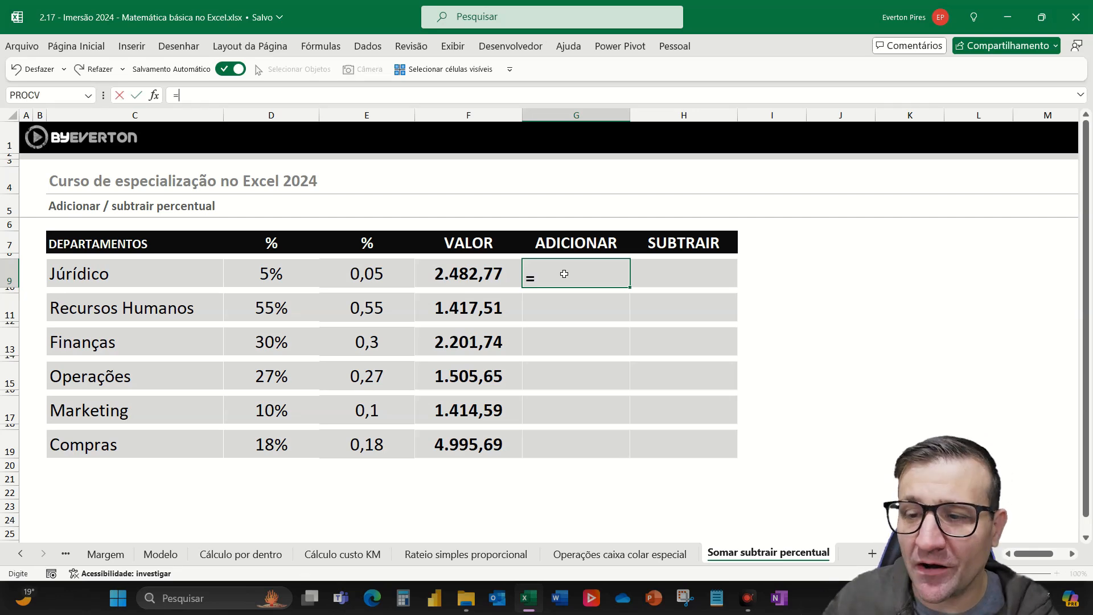
key(Left)
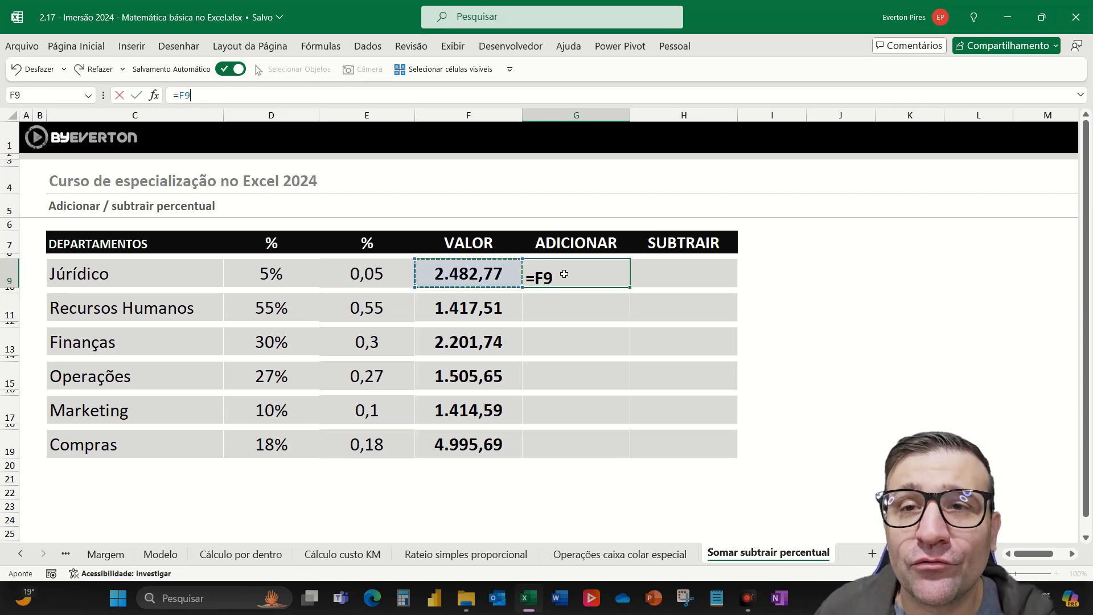
text(+()
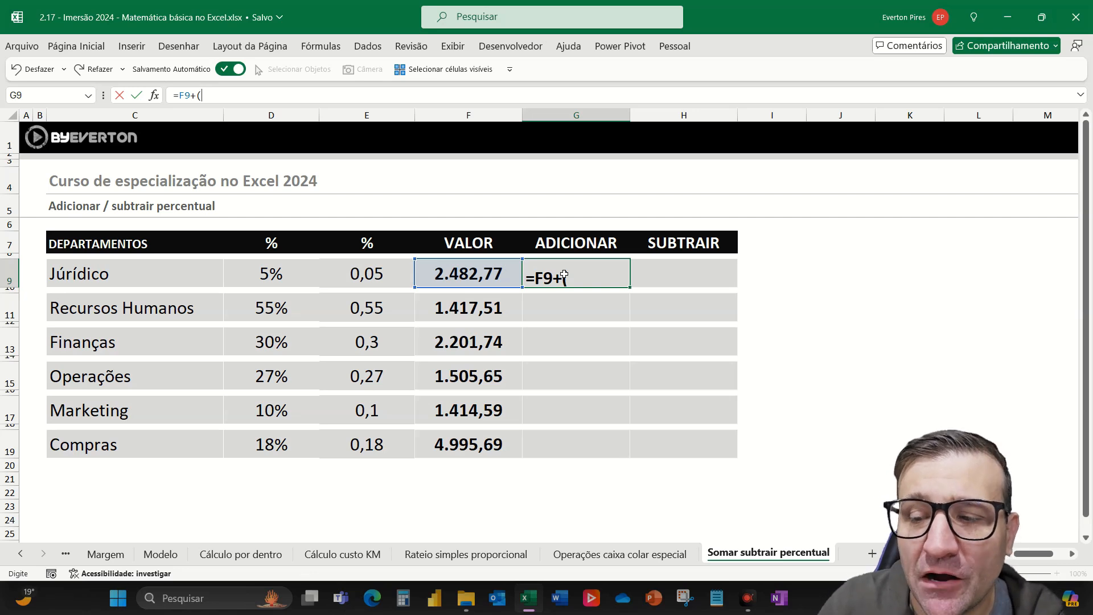
click(471, 274)
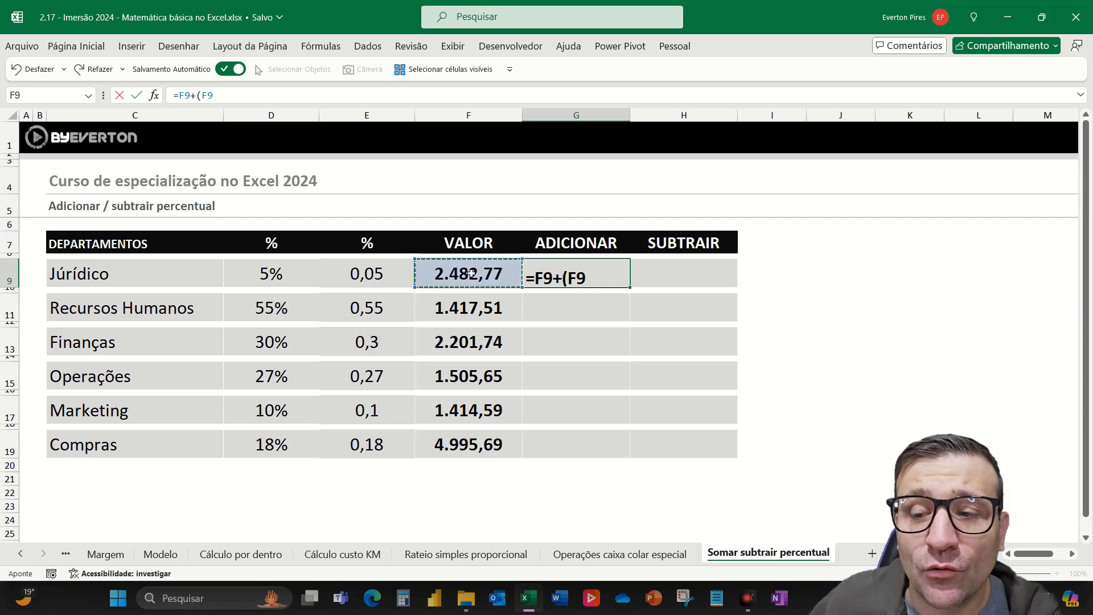
text(*)
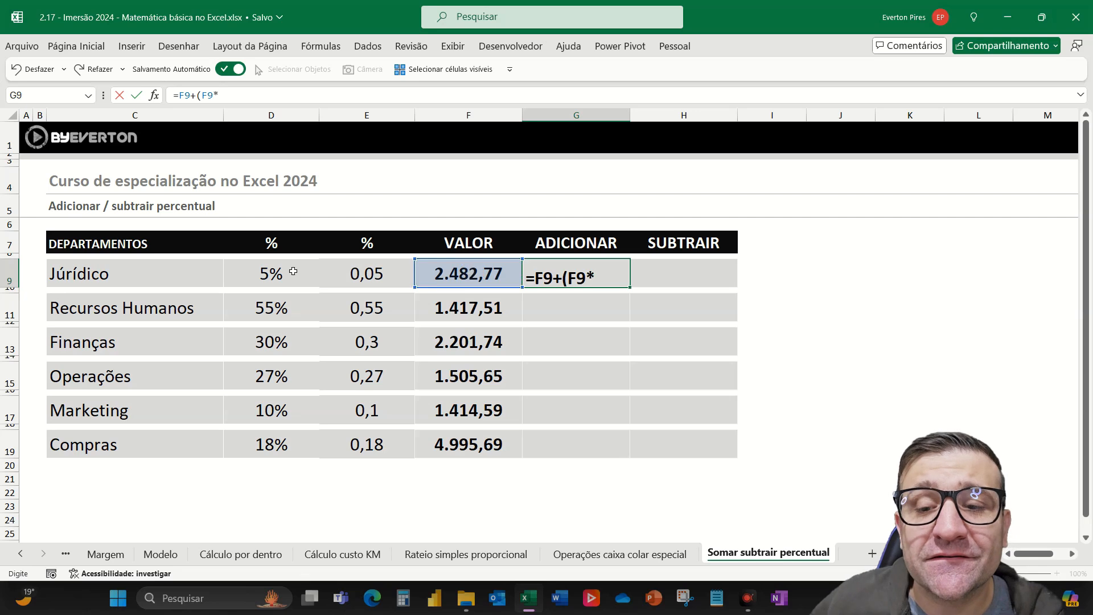
click(270, 274)
text())
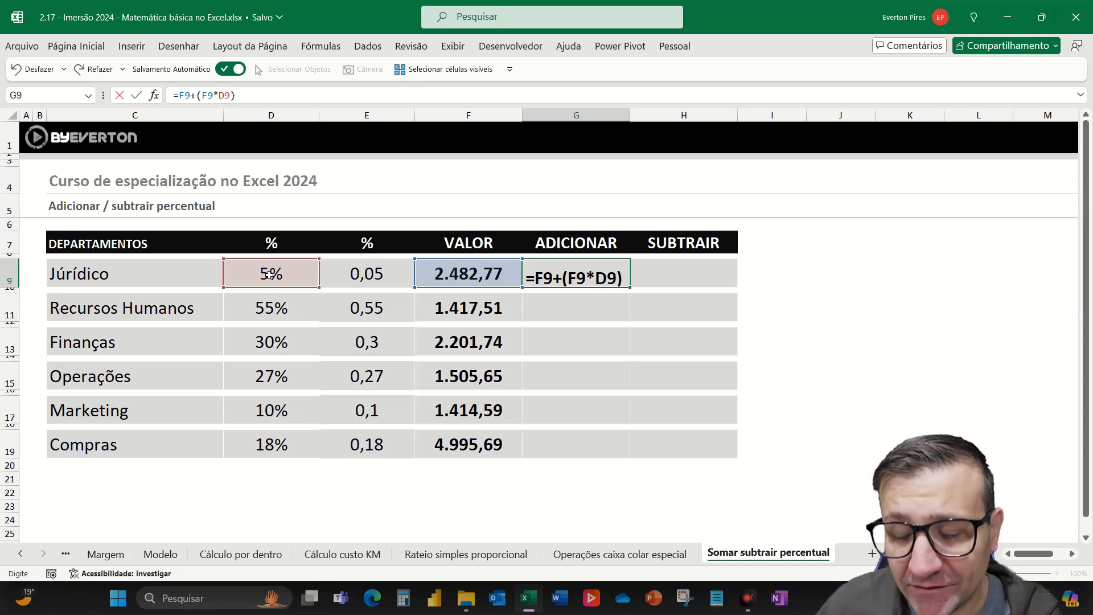
key(ctrl+Return)
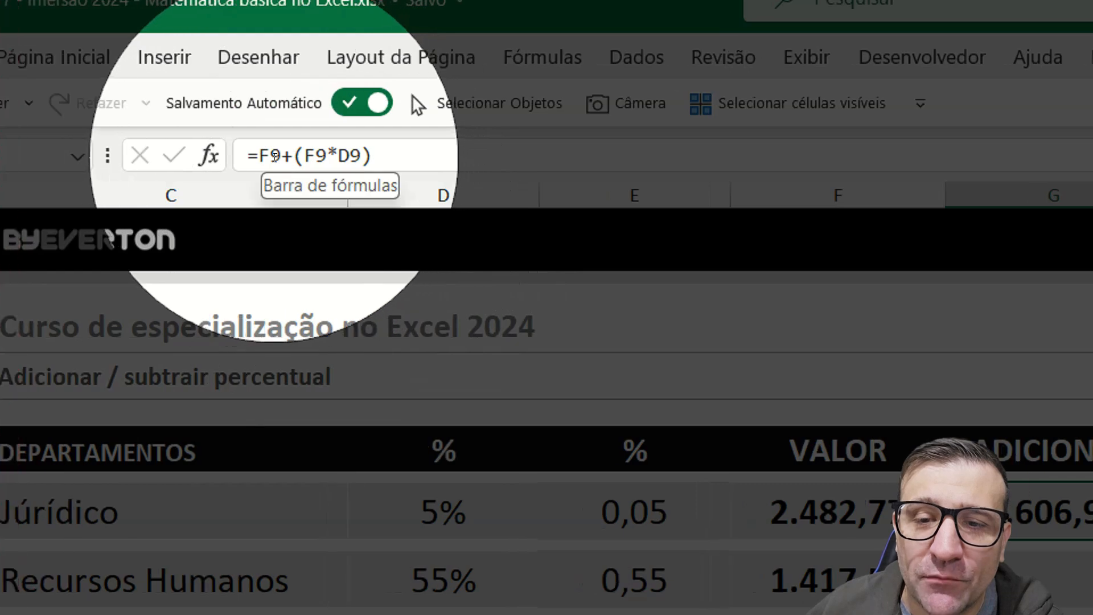
- Examine the F9 and (F9*D9) parts of the G9 formula separately, keeping the formula as it is
double_click(282, 156)
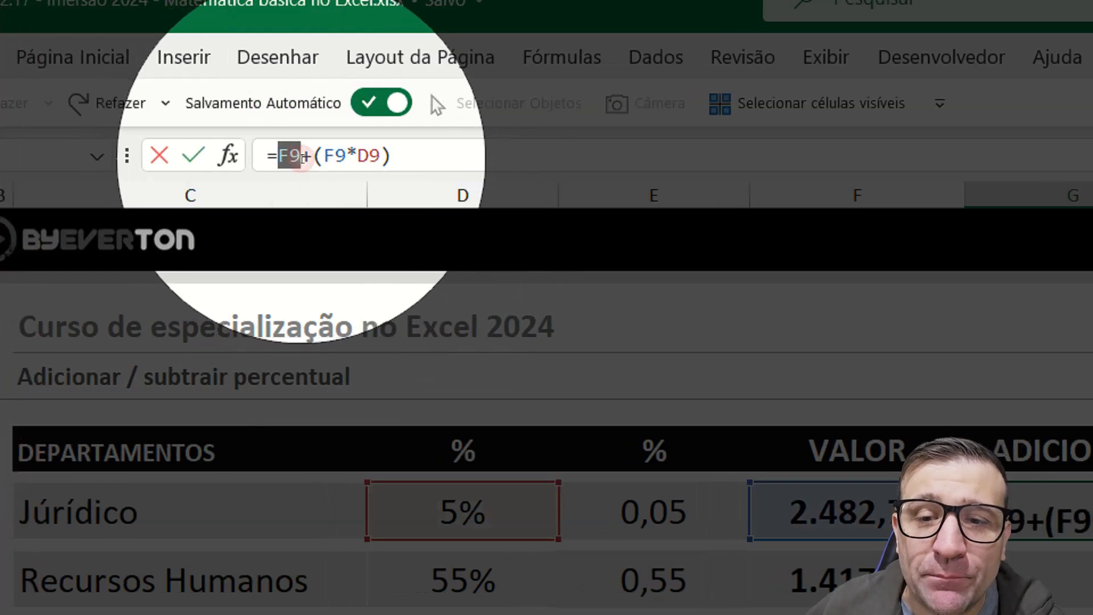
drag(312, 157, 391, 158)
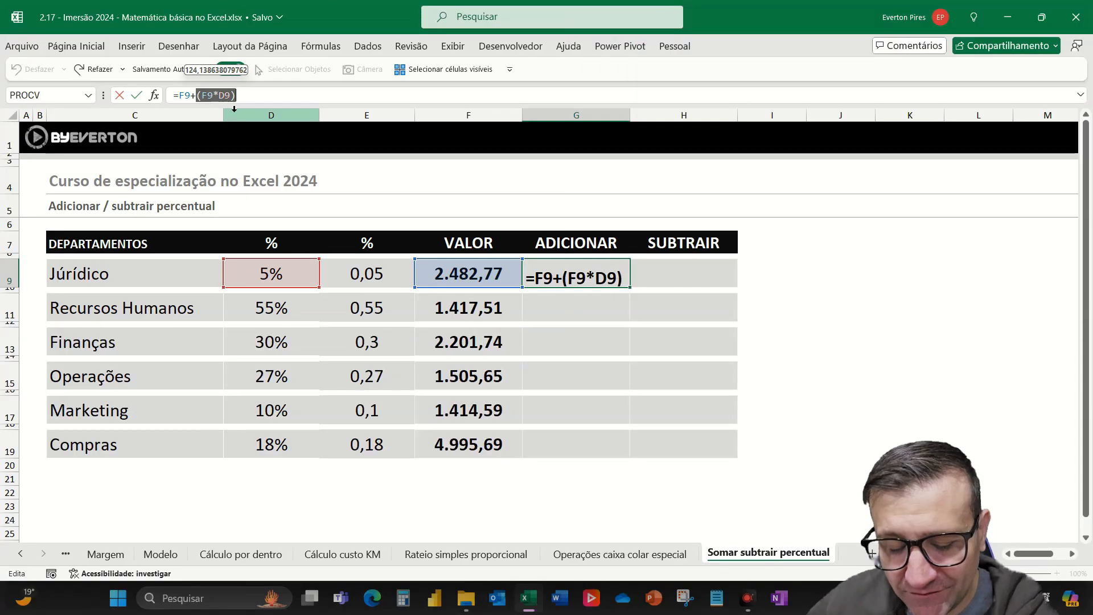
key(ctrl+Return)
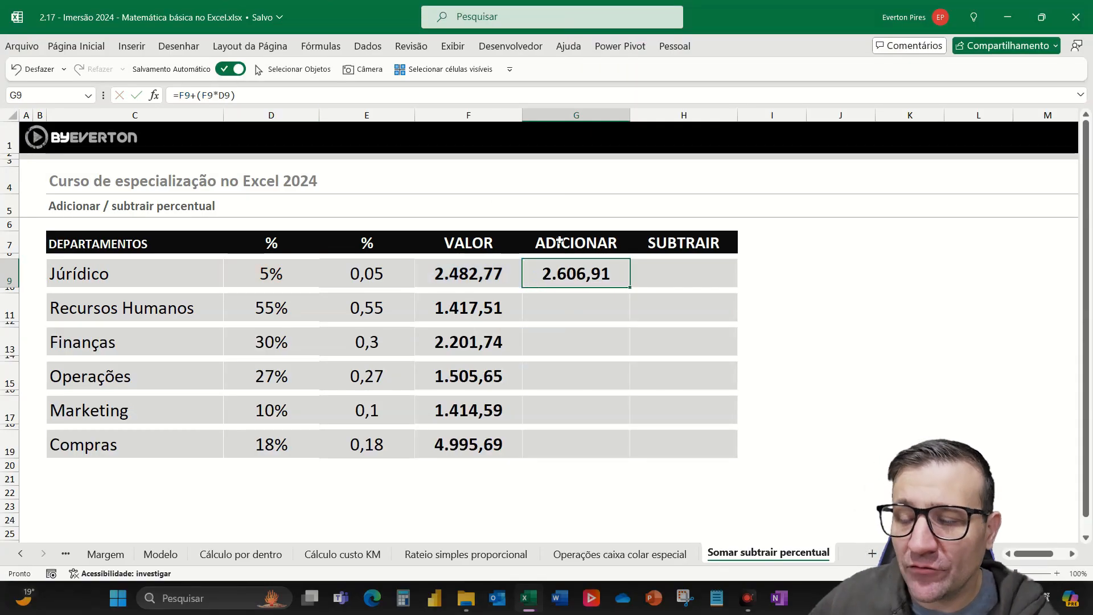
- Copy the percentage-addition formula from G9 into cells G11, G13, G15, G17 and G19
key(ctrl+c)
click(572, 302)
ctrl+click(571, 345)
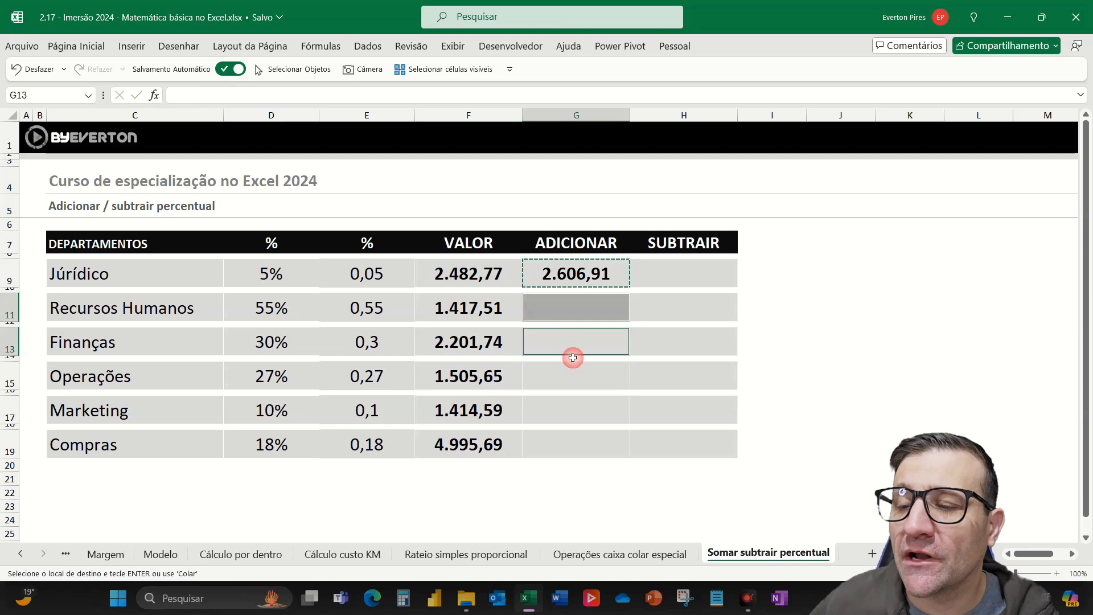
ctrl+click(571, 376)
ctrl+click(578, 413)
ctrl+click(576, 438)
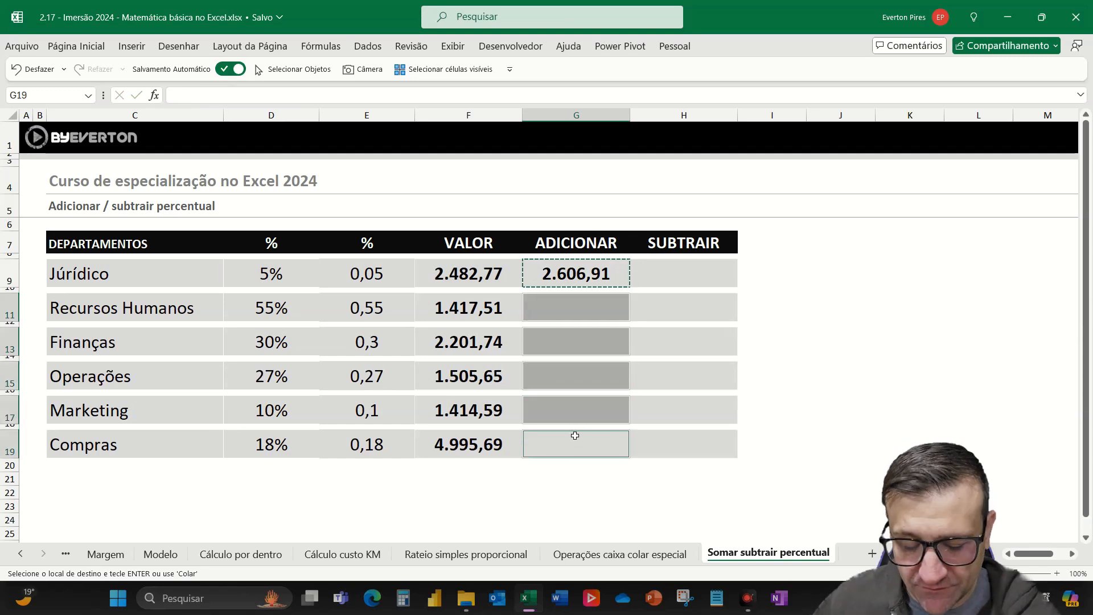
key(Return)
click(715, 339)
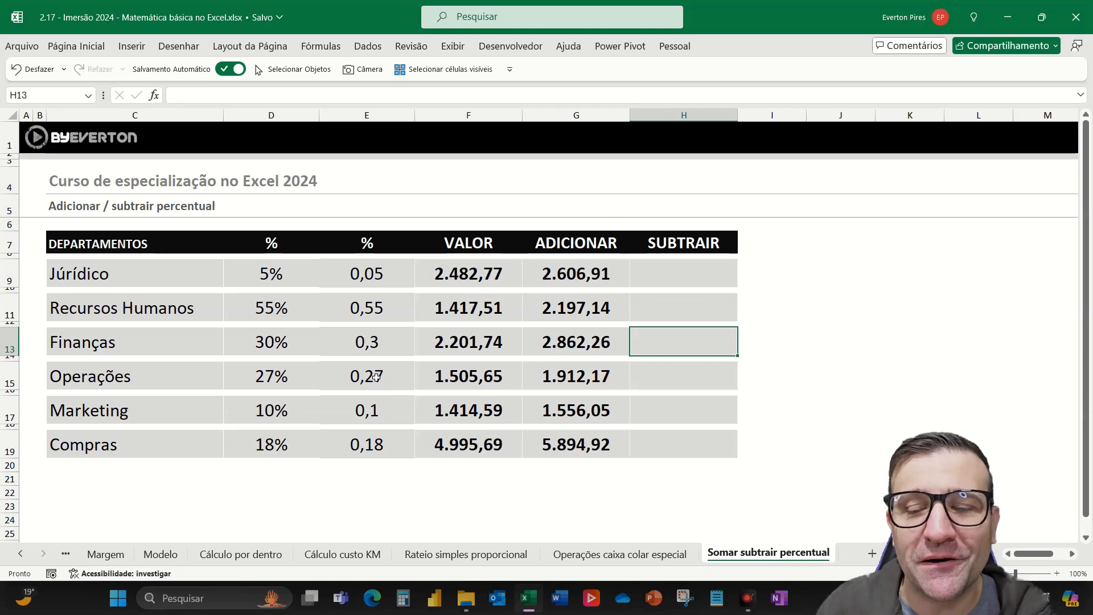
- Enter the formula =F9-(F9*D9) in cell H9 to subtract the percentage from the Júrídico value
click(670, 262)
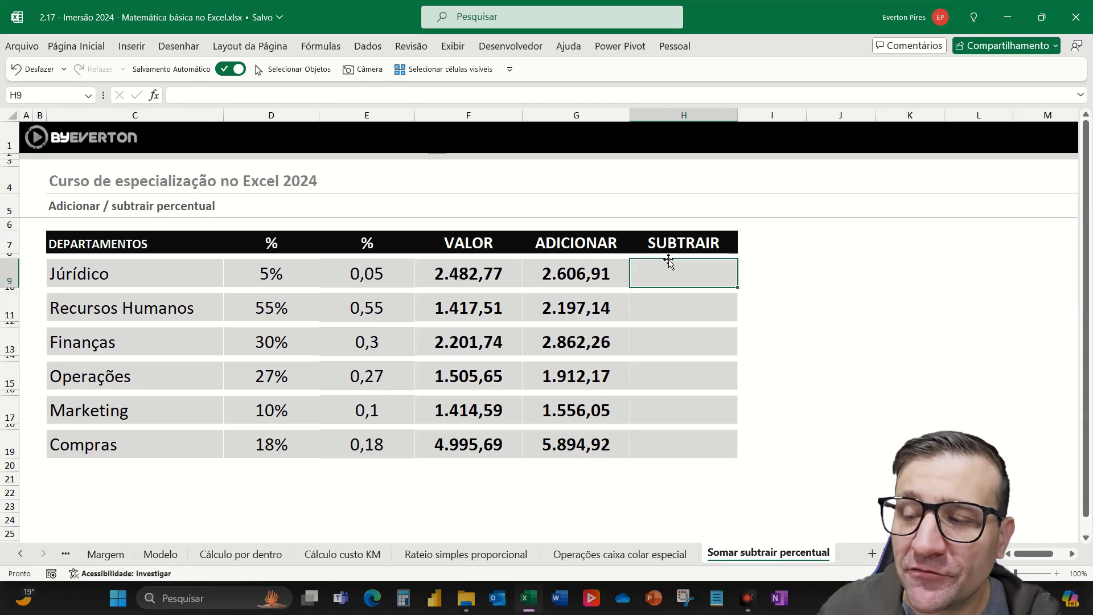
text(=)
key(Left)
key(Left)
key(Left)
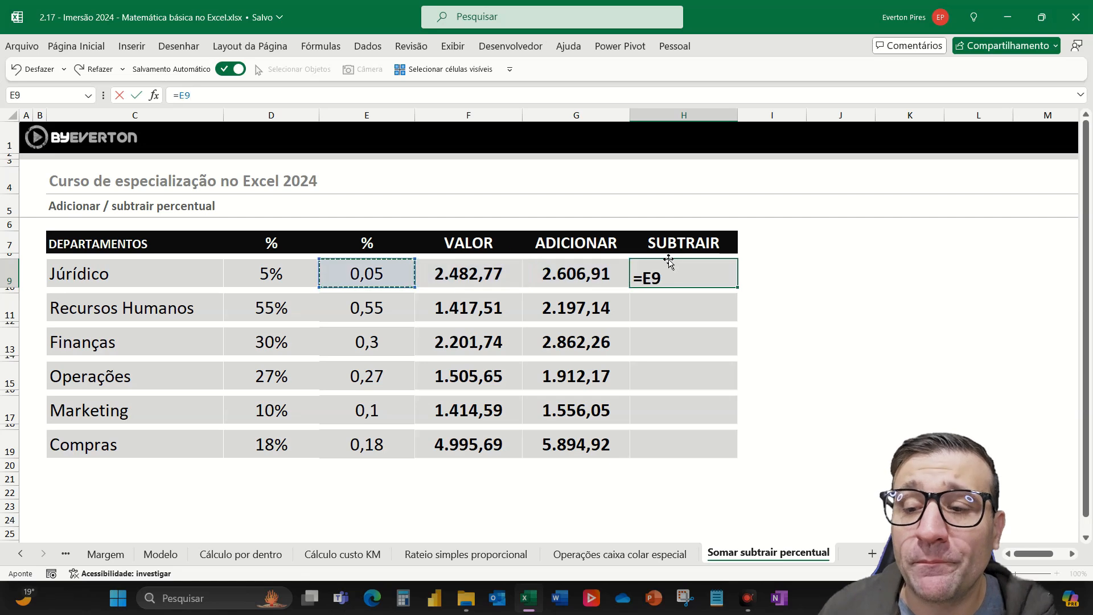
key(Right)
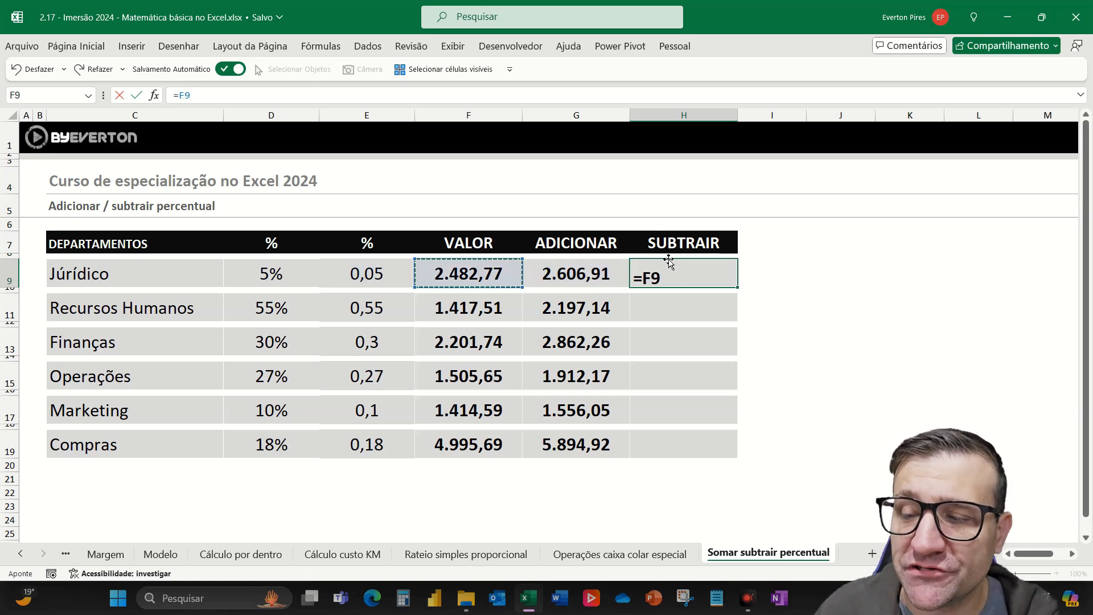
text(-()
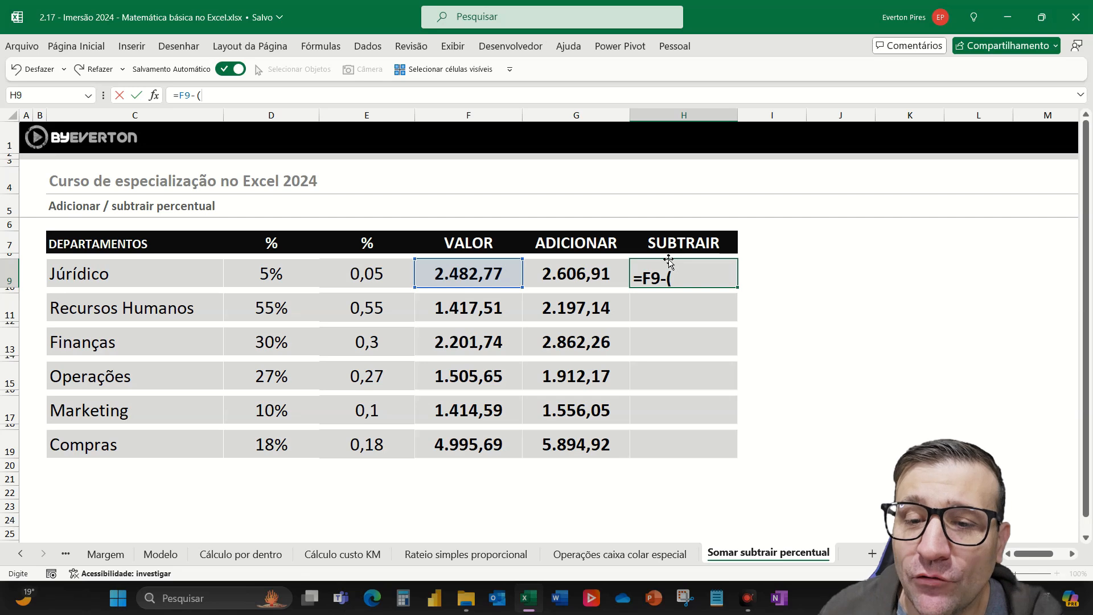
key(Left)
key(Left)
text(*)
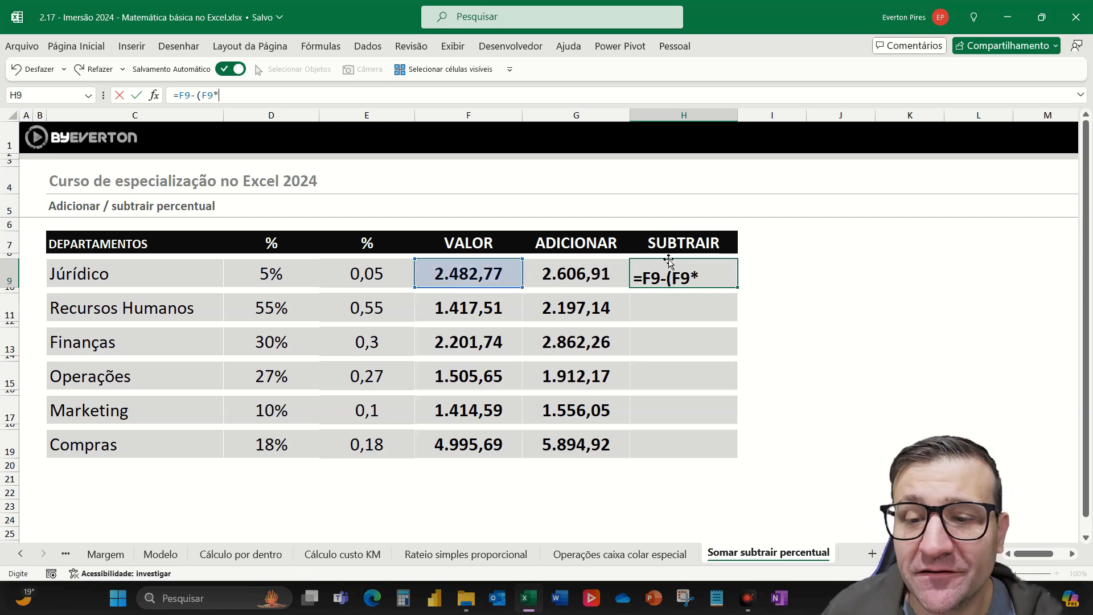
key(Left)
key(Left)
key(Left)
key(Left)
text())
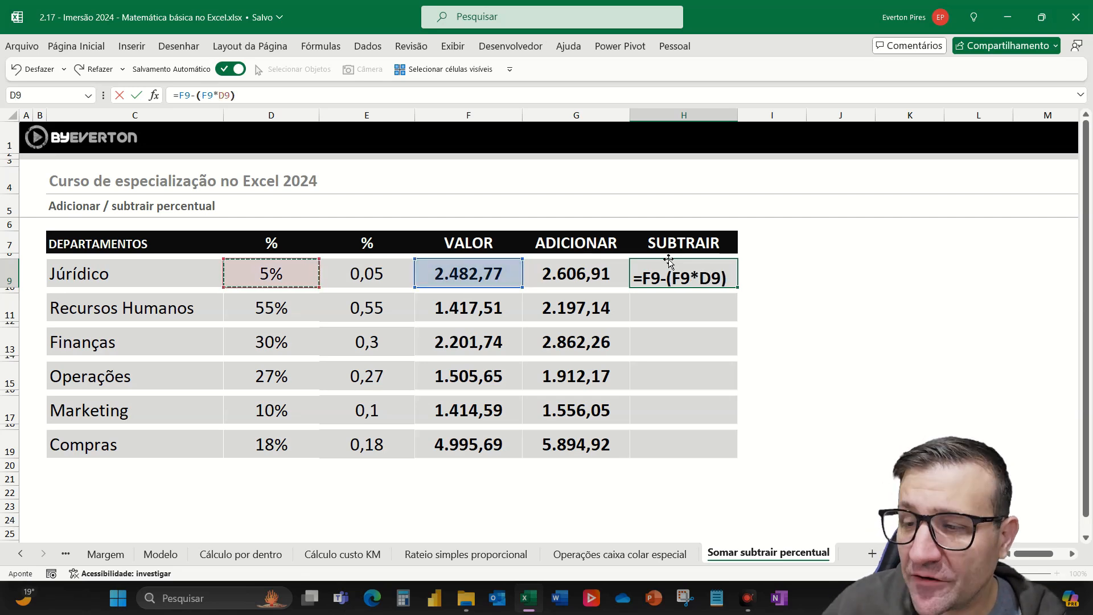
key(ctrl+Return)
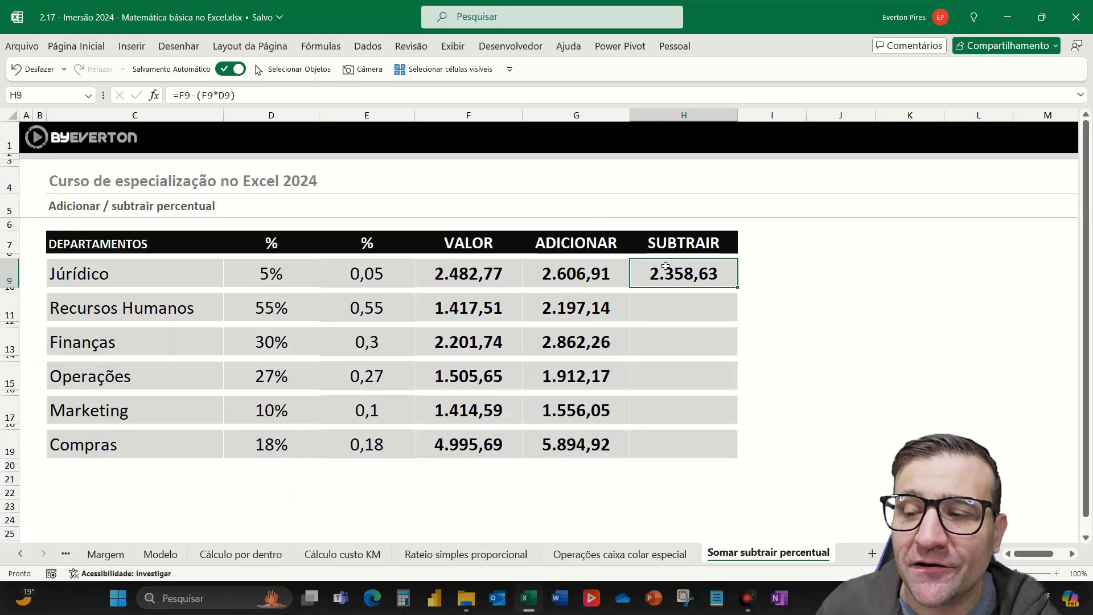
- Copy the percentage-subtraction formula from H9 into cells H11, H13, H15, H17 and H19
key(ctrl+c)
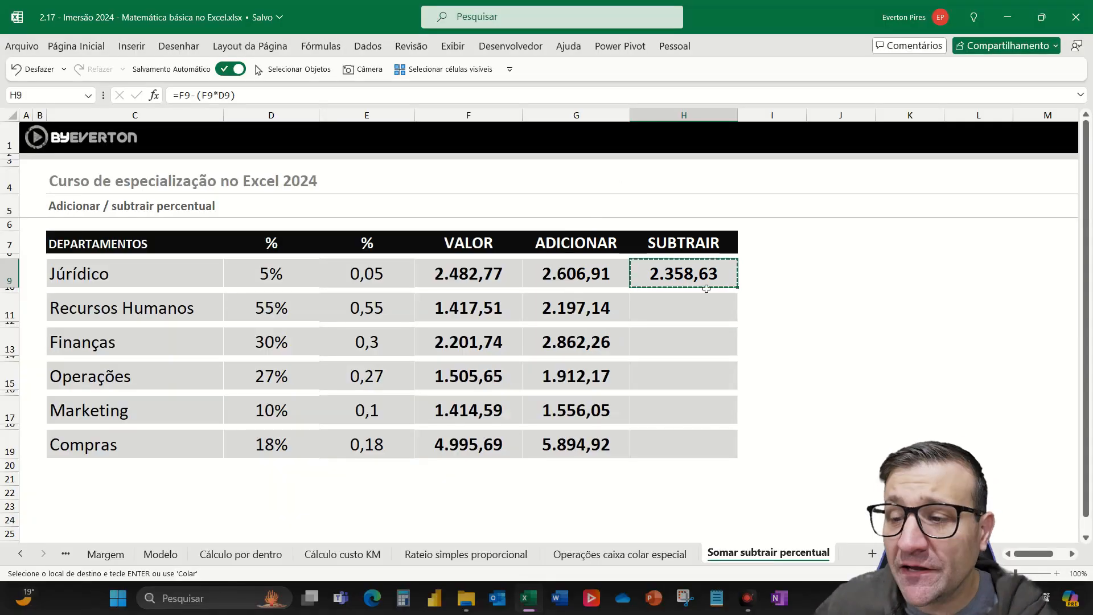
click(678, 305)
ctrl+click(683, 347)
ctrl+click(684, 375)
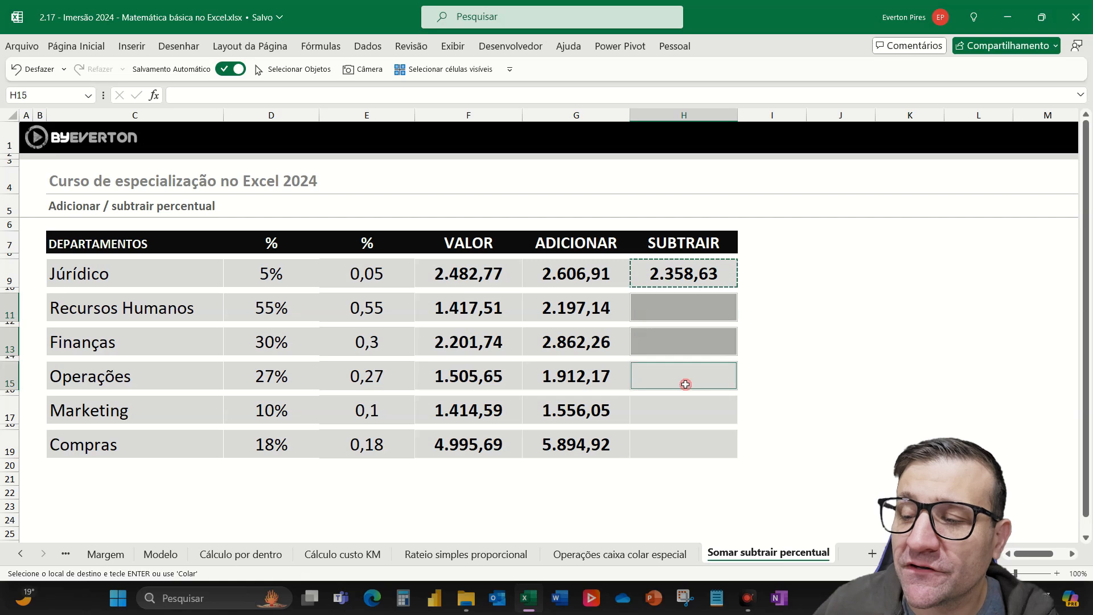
ctrl+click(681, 412)
ctrl+click(681, 444)
key(ctrl+v)
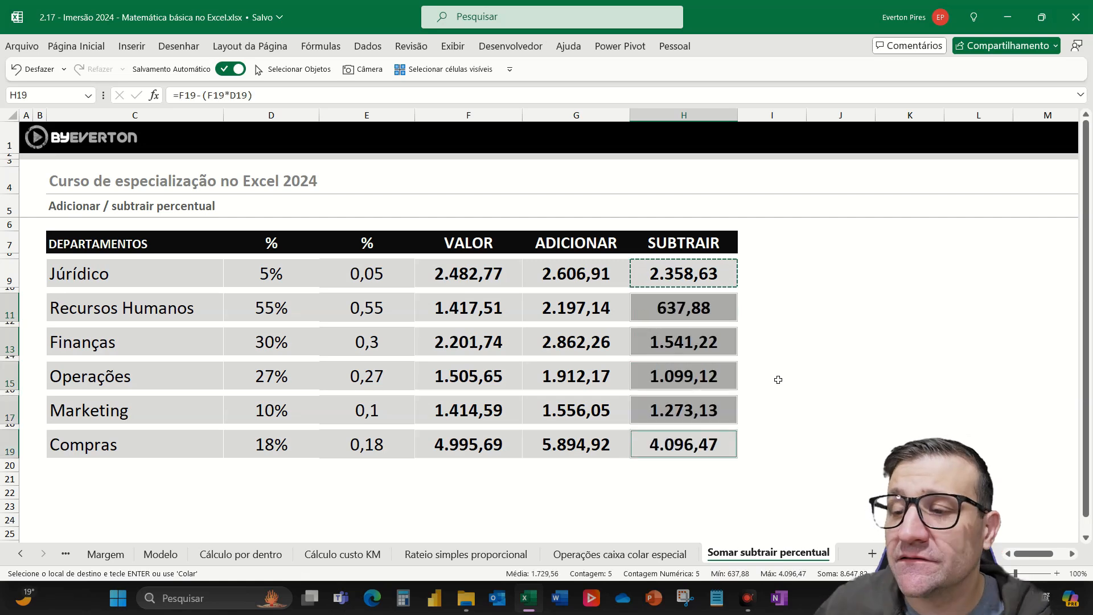
click(798, 349)
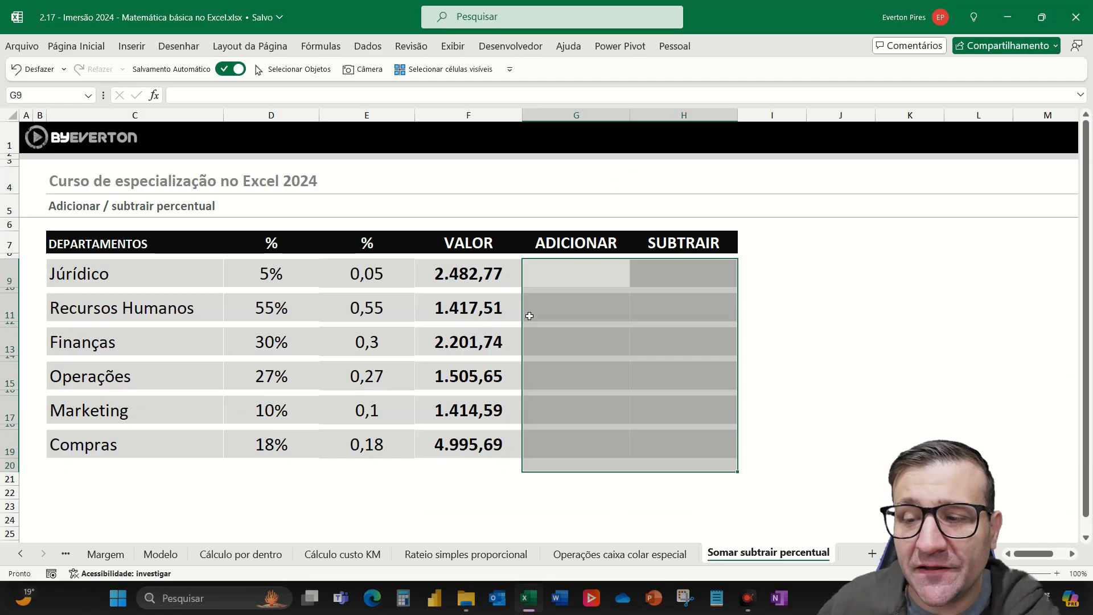
- Enter the formula =F9+(F9*E9) in cell G9 to add the decimal percentage to the Júrídico value
click(631, 304)
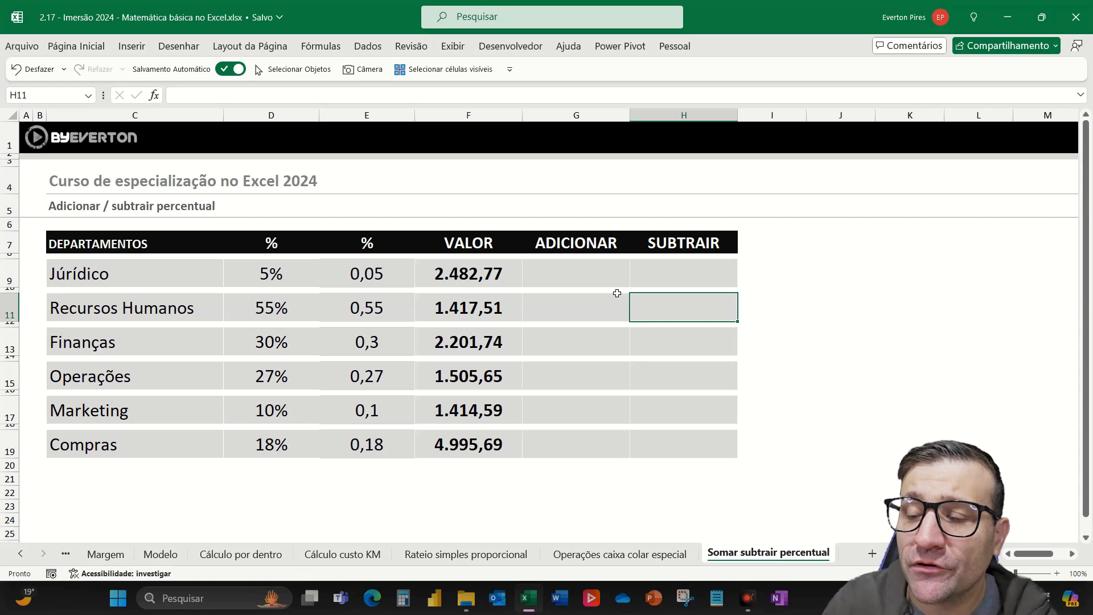
key(Left)
key(Up)
key(Up)
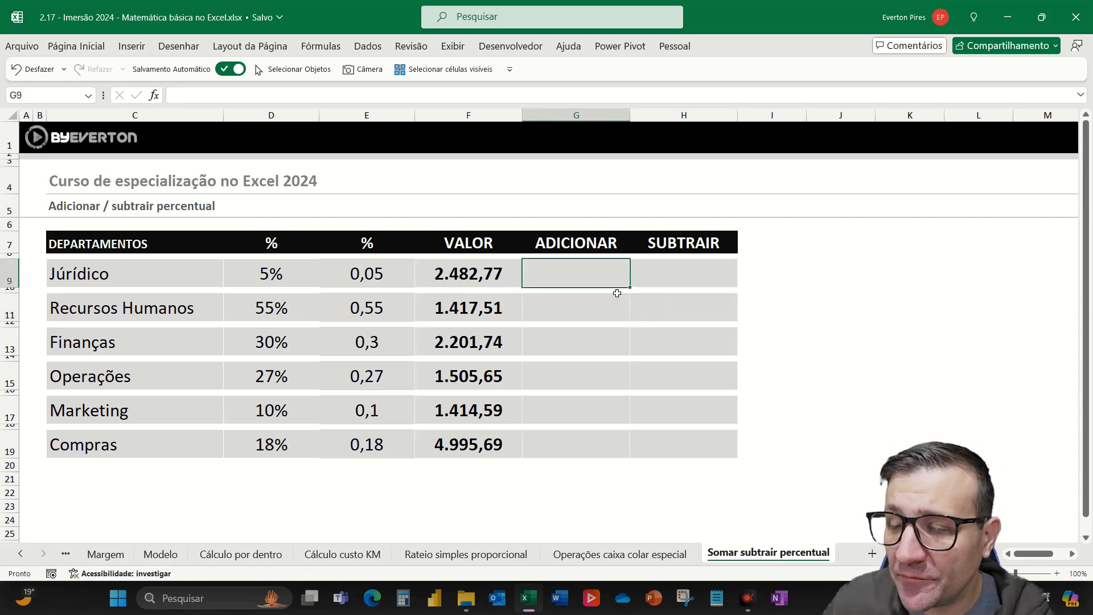
text(=)
key(Left)
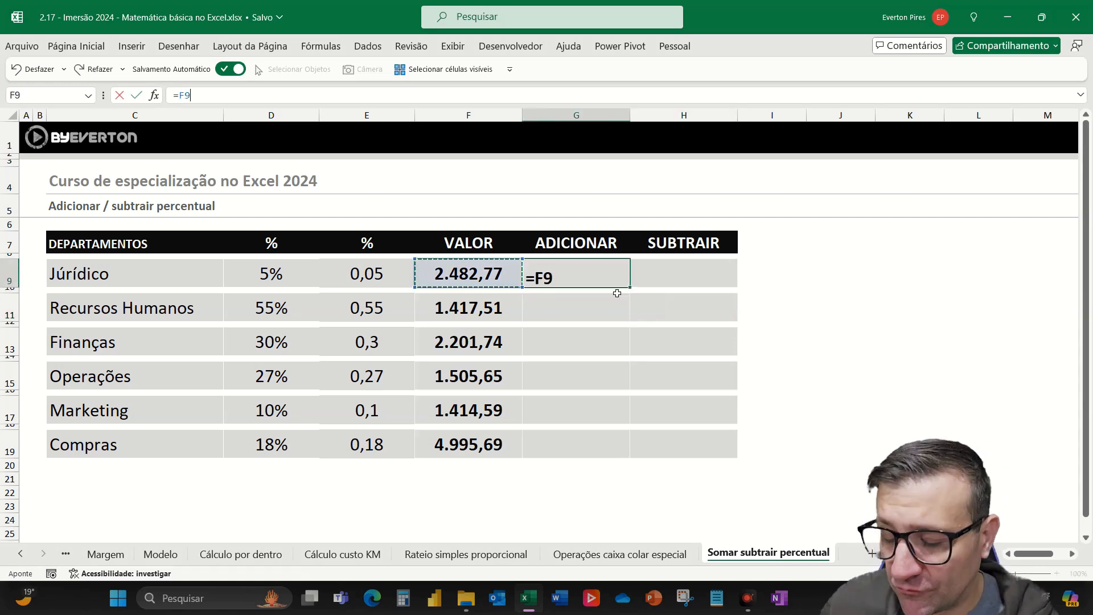
text(+()
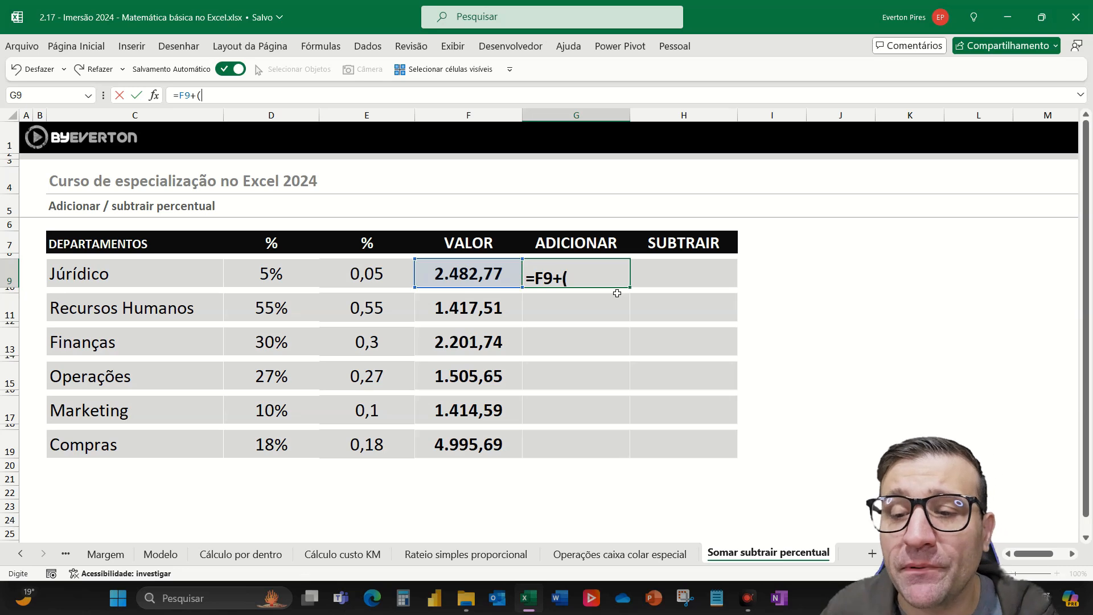
key(Left)
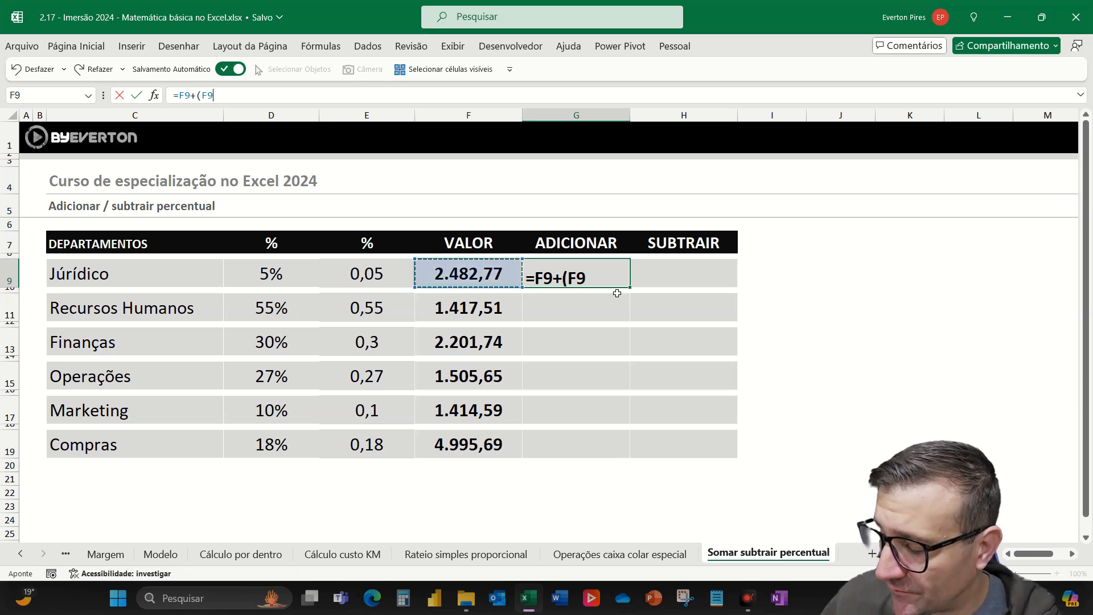
text(*)
key(Left)
key(Left)
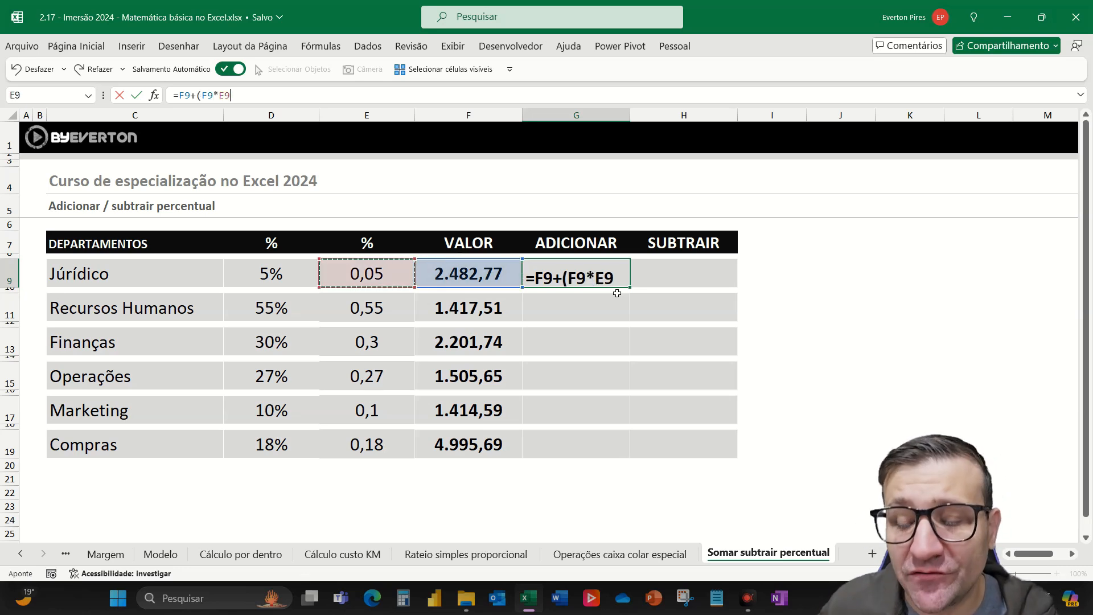
text())
key(Return)
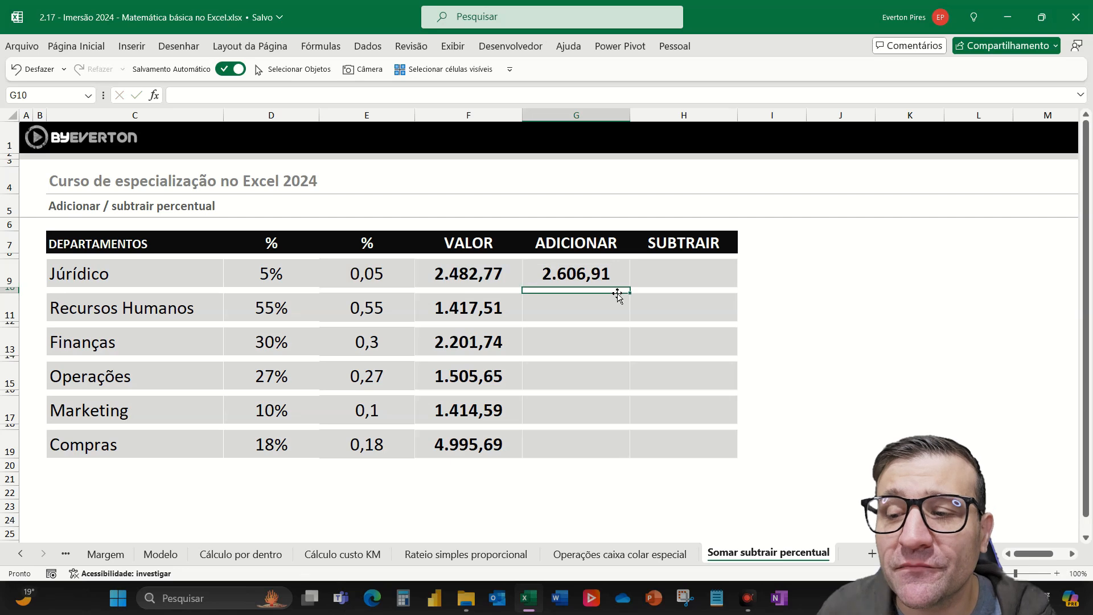
- Copy the decimal-based addition formula from G9 into cells G11, G13, G15, G17 and G19
key(Up)
key(ctrl+c)
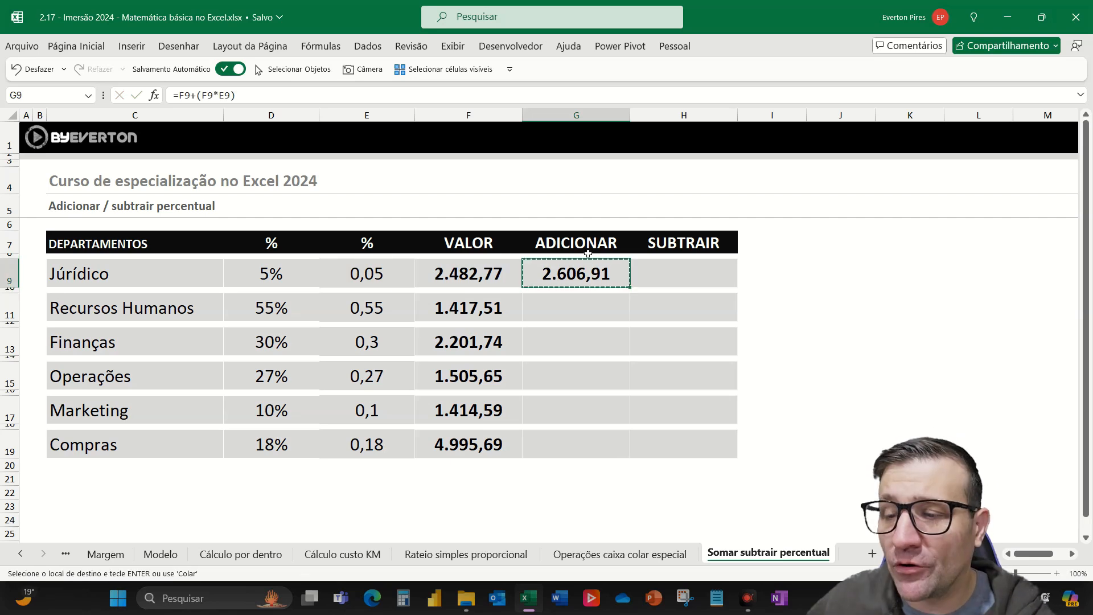
click(581, 308)
ctrl+click(585, 345)
ctrl+click(587, 372)
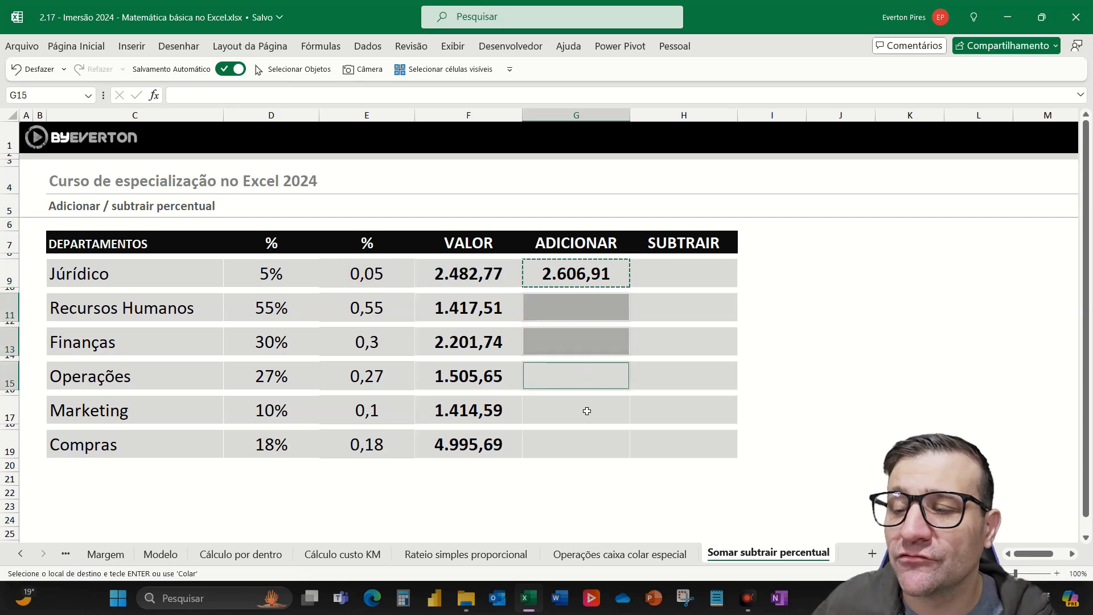
ctrl+click(588, 415)
ctrl+click(594, 442)
key(ctrl+v)
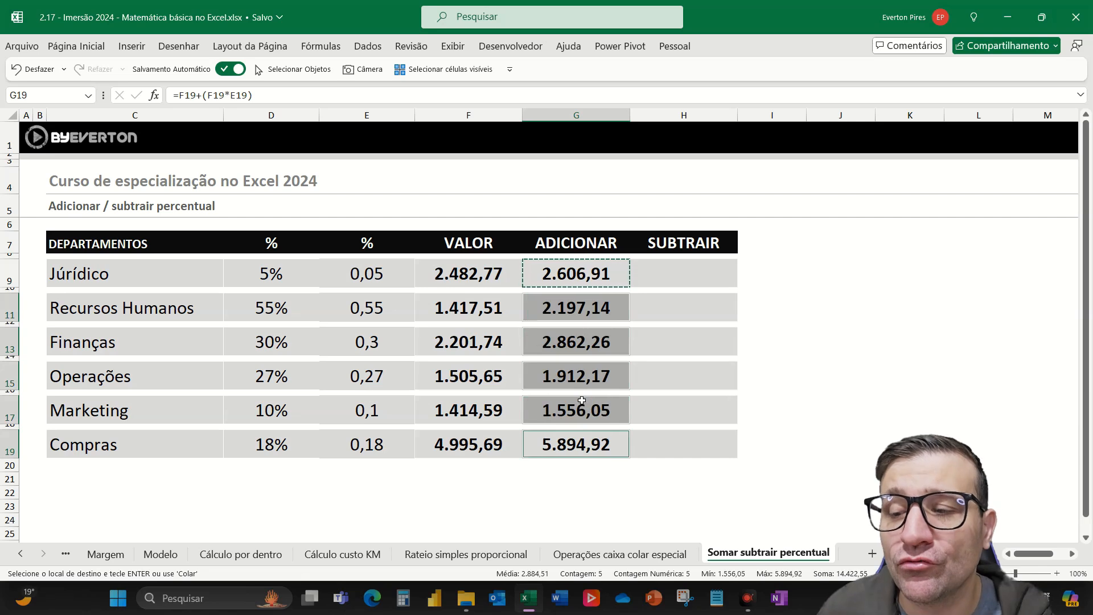
- Enter the formula =F9-(F9*E9) in cell H9 to subtract the decimal percentage from the Júrídico value
click(673, 274)
key(Escape)
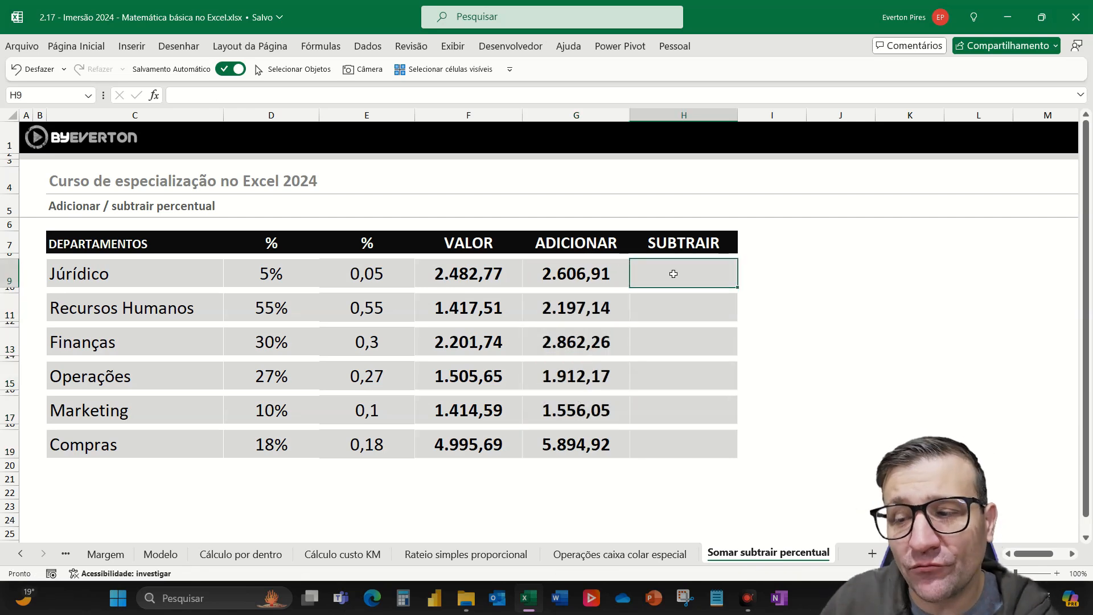
text(=)
key(Left)
key(Left)
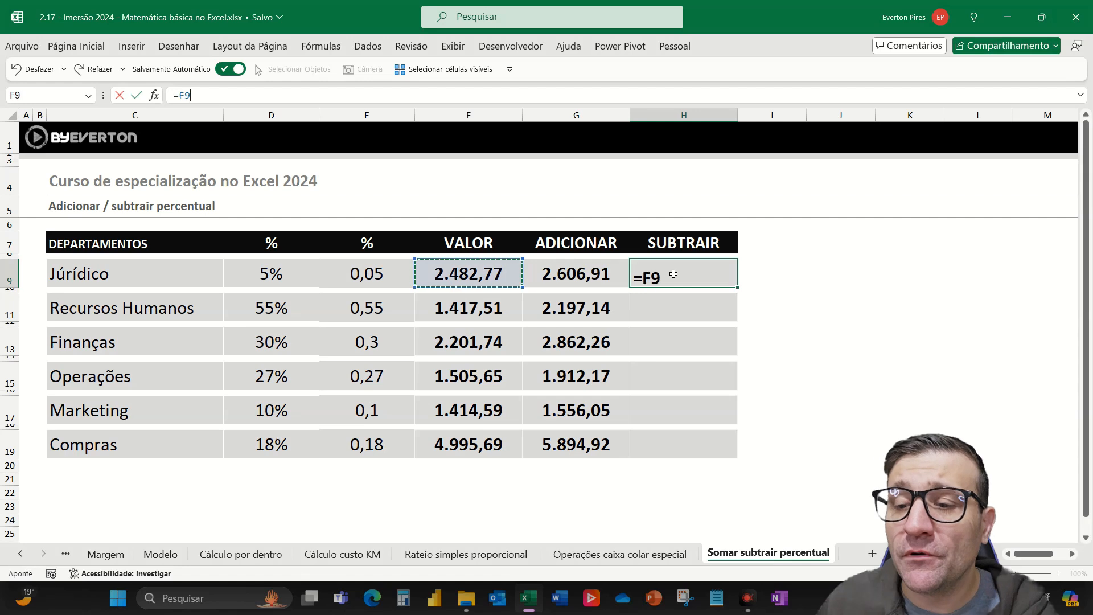
text(-()
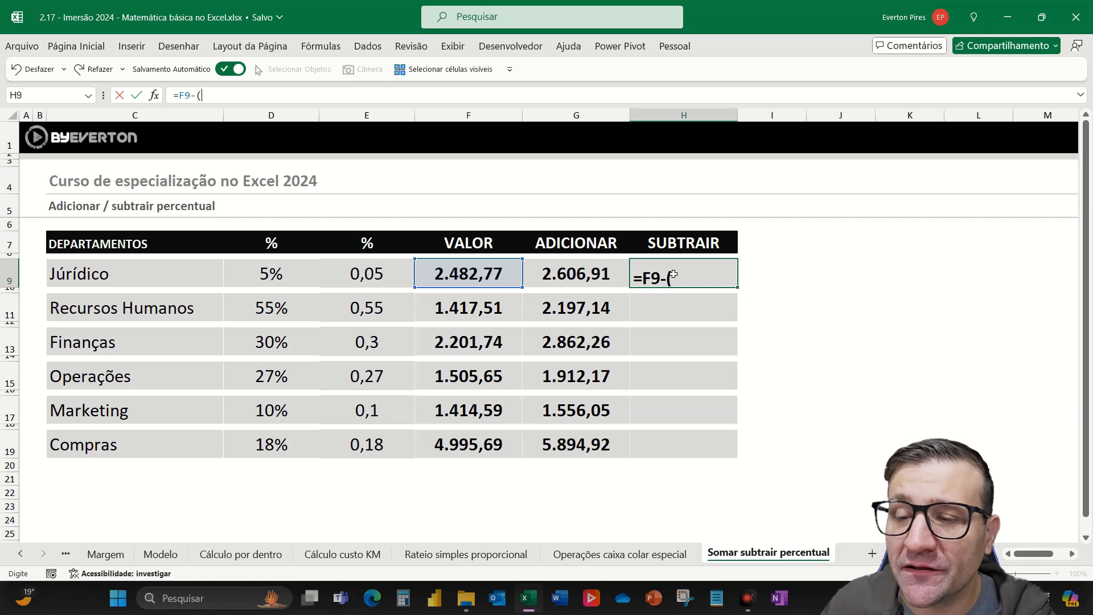
key(Left)
key(Left)
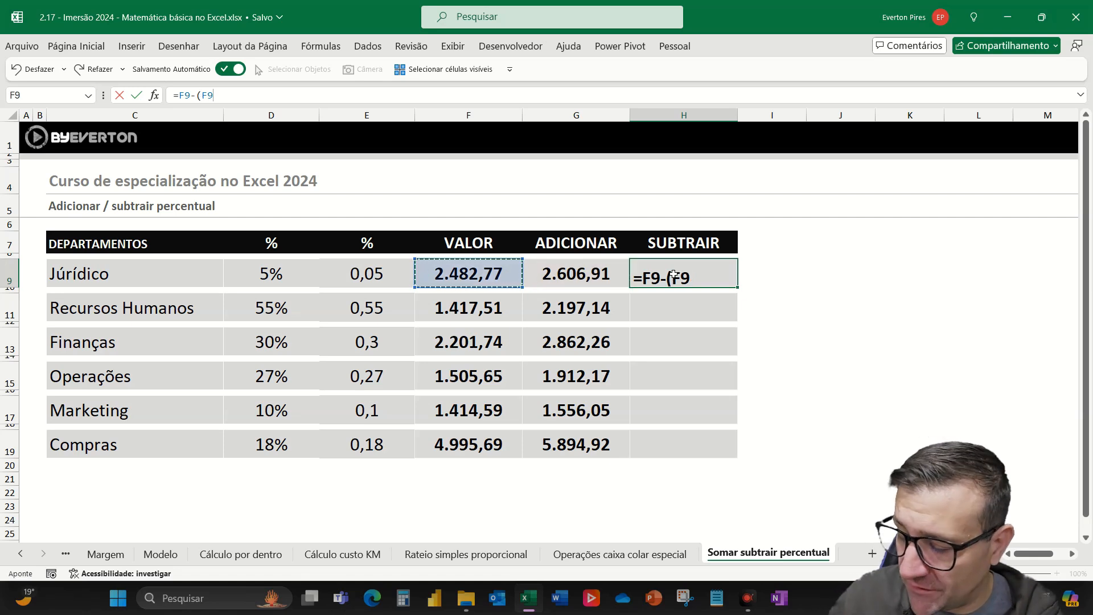
text(*)
key(Left)
key(Left)
key(Left)
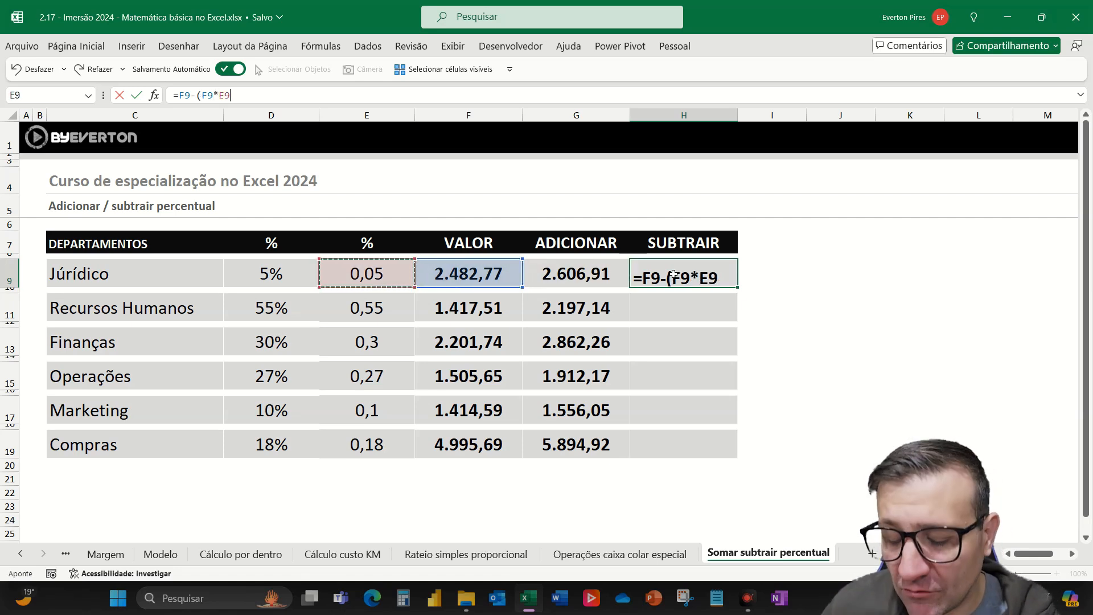
text())
key(ctrl+Return)
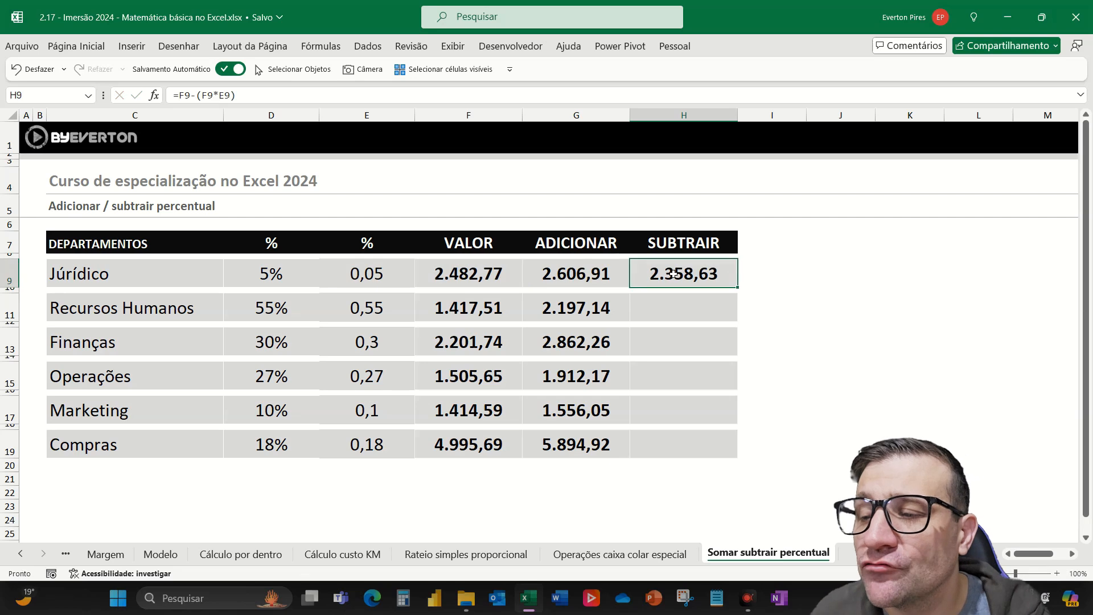
- Copy the decimal-based subtraction formula from H9 into cells H11, H13, H15, H17 and H19
key(ctrl+c)
click(674, 308)
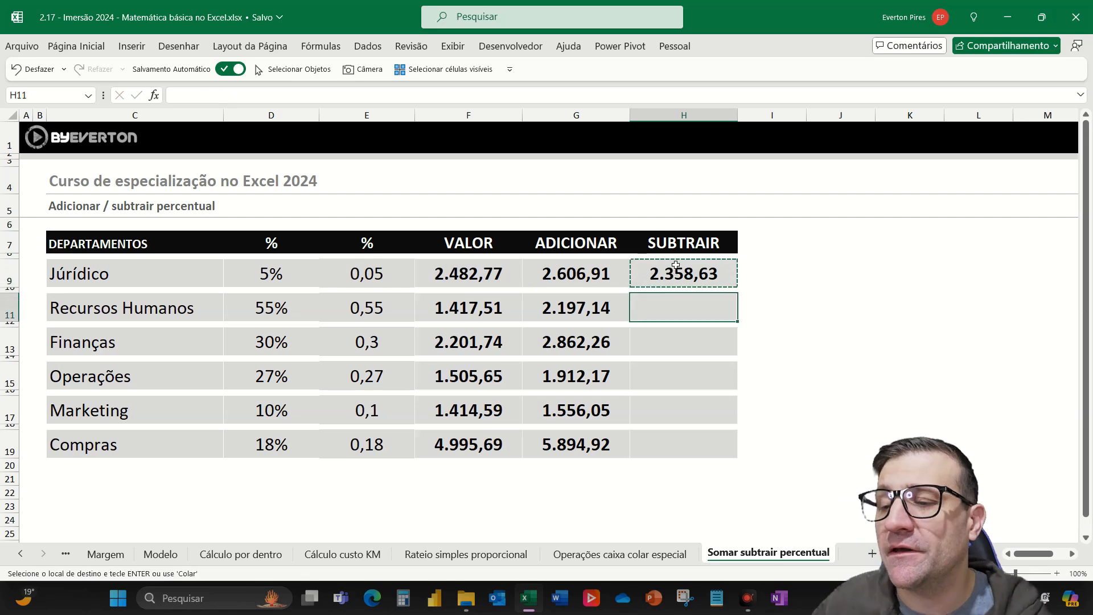
ctrl+click(663, 343)
ctrl+click(680, 371)
ctrl+click(688, 419)
ctrl+click(689, 436)
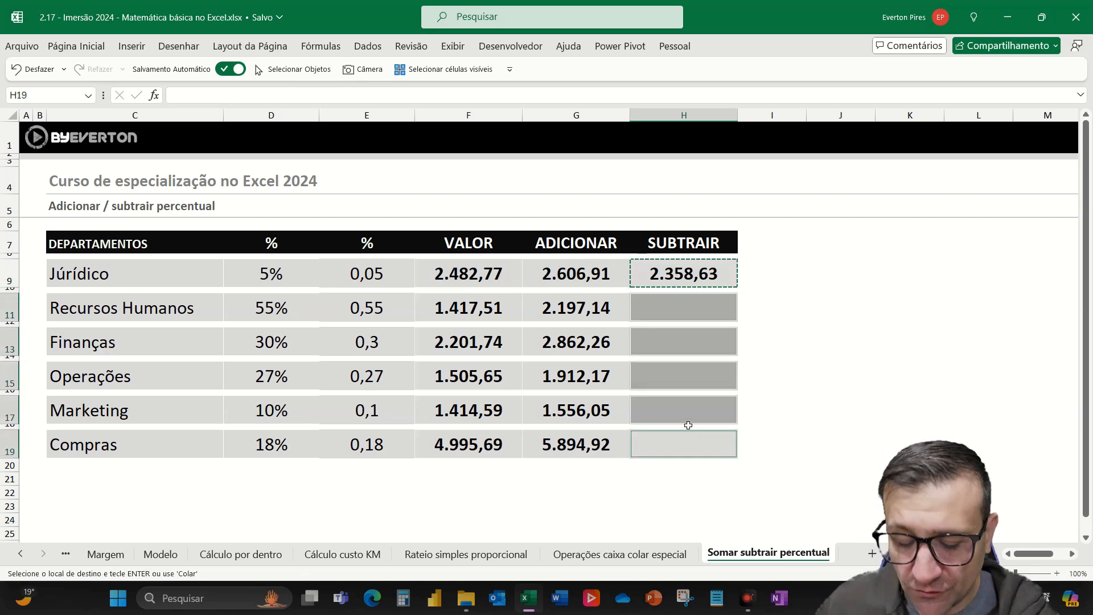
key(ctrl+v)
click(815, 314)
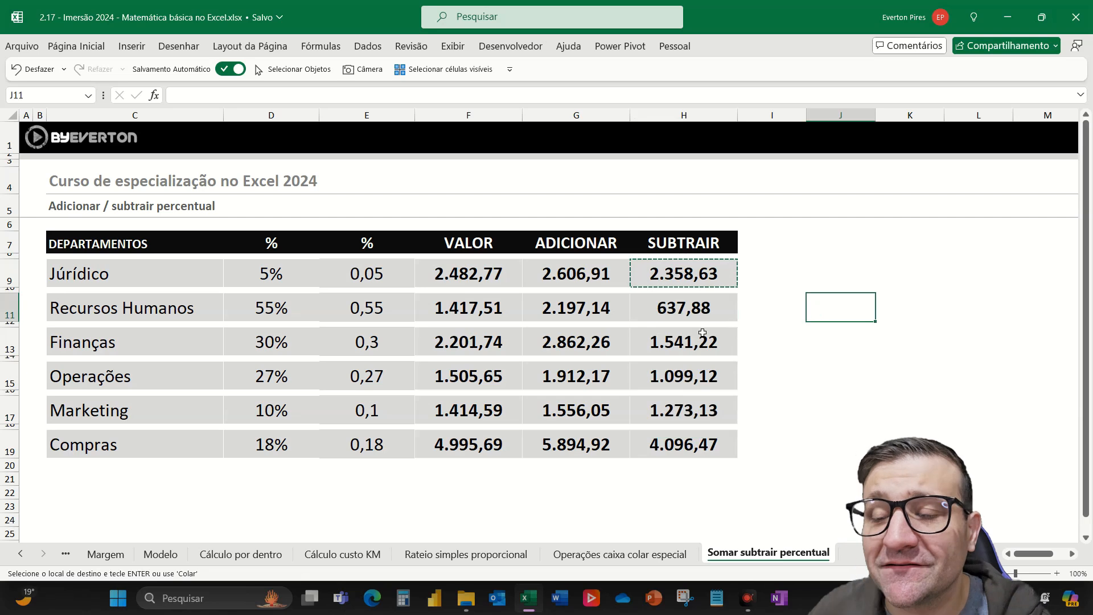
key(Escape)
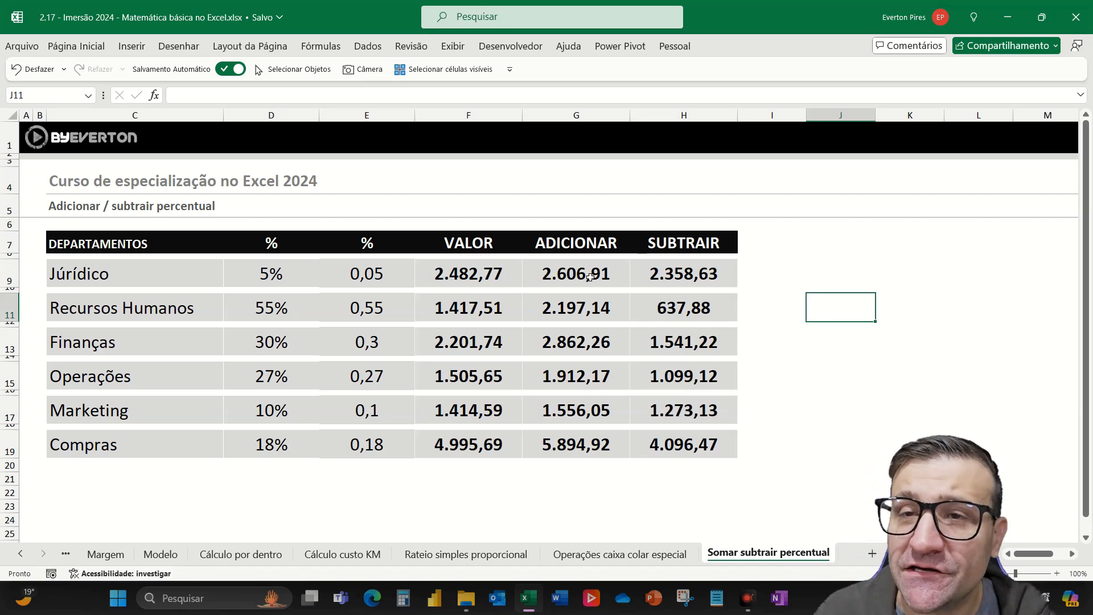